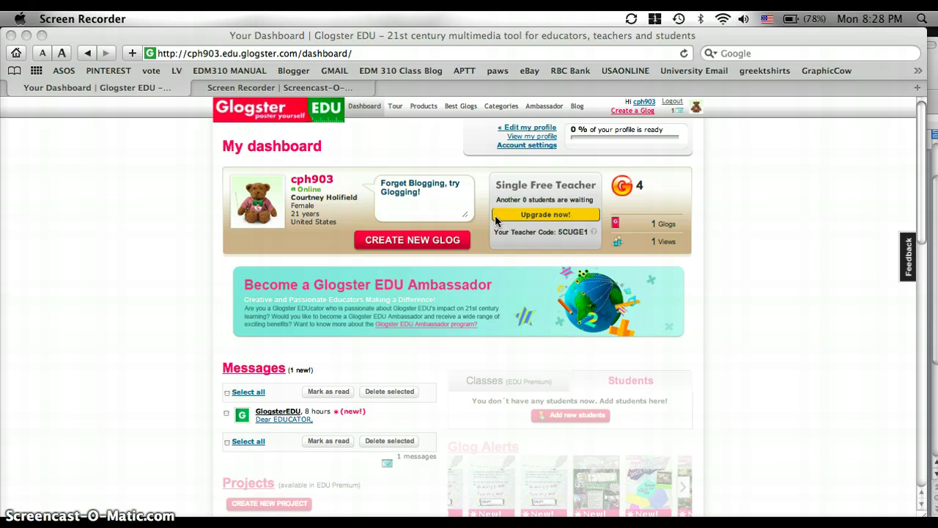
- Create a new glog that opens on the 'Welcome back to school' starter poster
click(496, 222)
click(495, 232)
click(390, 242)
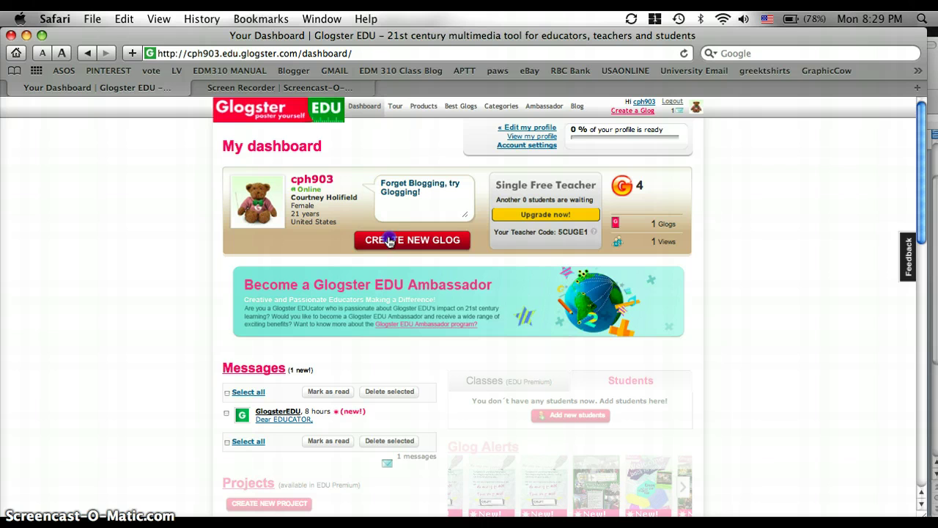
click(390, 242)
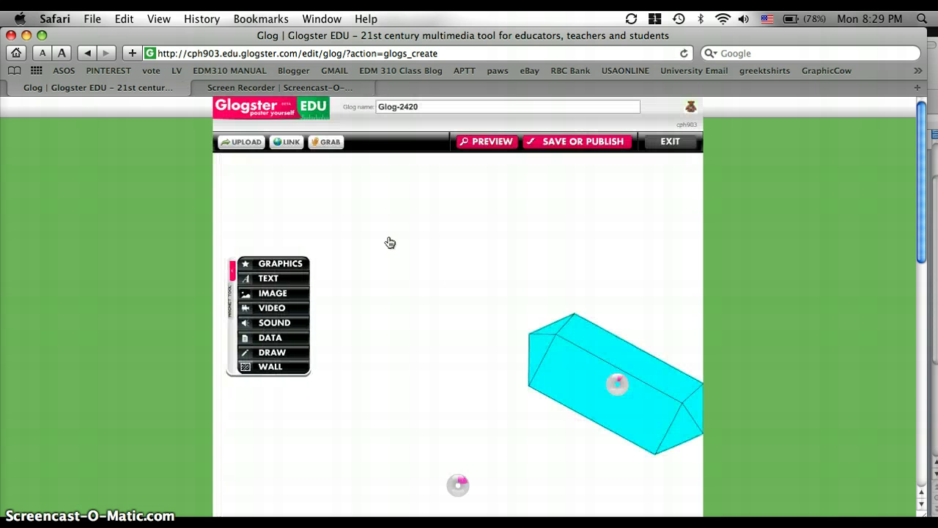
scroll(389, 241, down, 3)
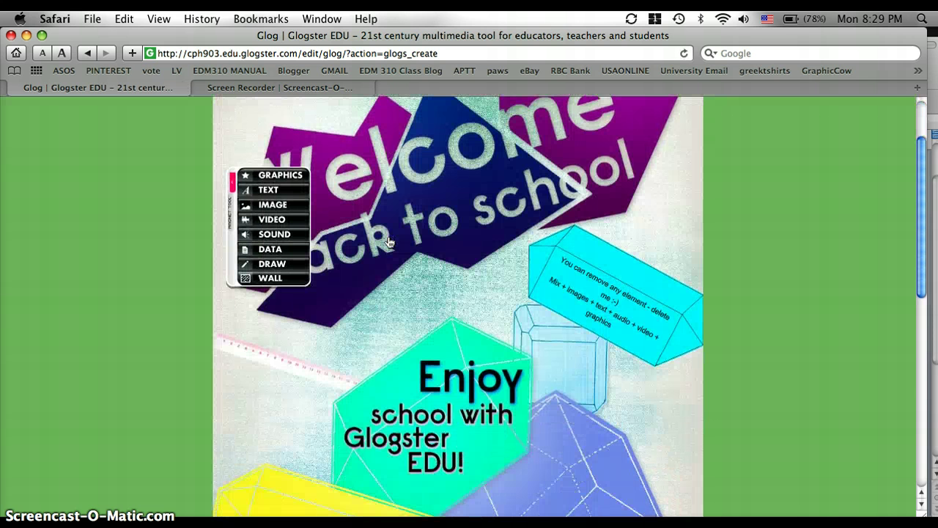
scroll(389, 242, up, 1)
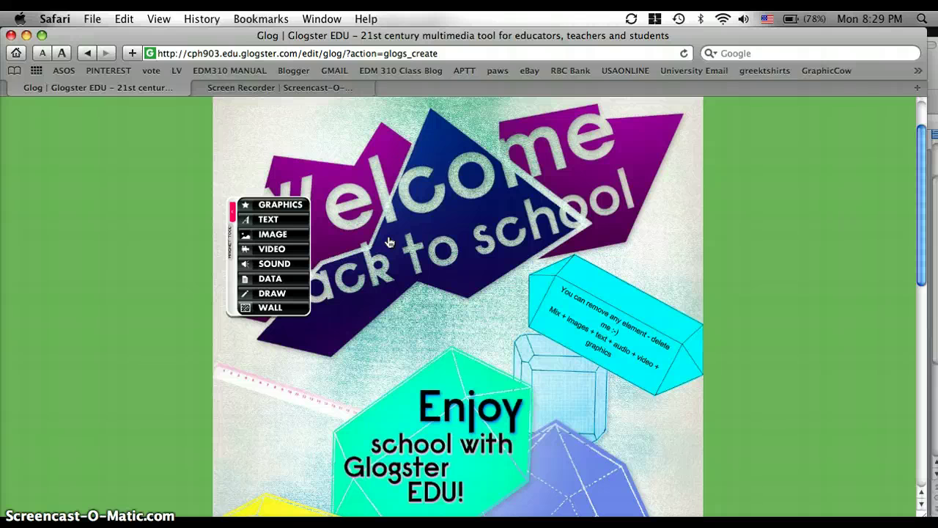
click(557, 203)
click(464, 177)
click(270, 306)
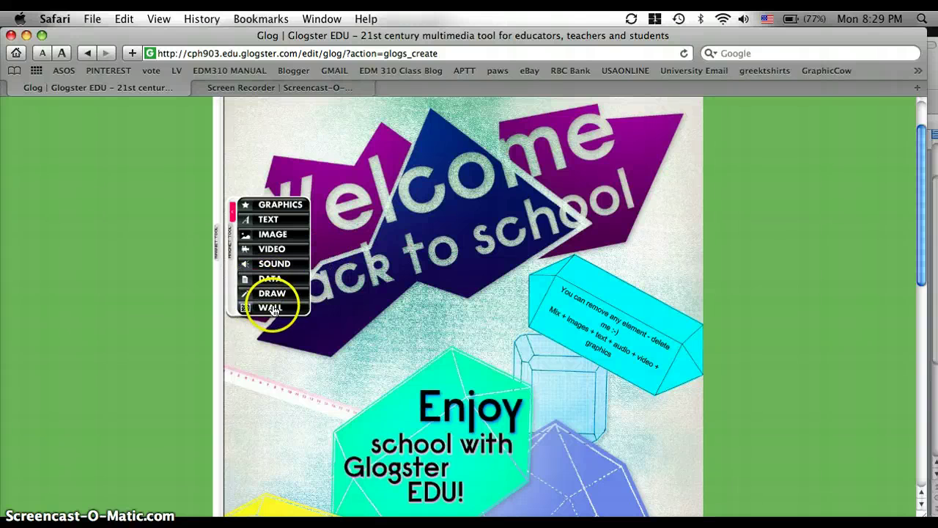
- Apply the blue cloudy sky wall from the Pets gallery as the poster background
click(272, 309)
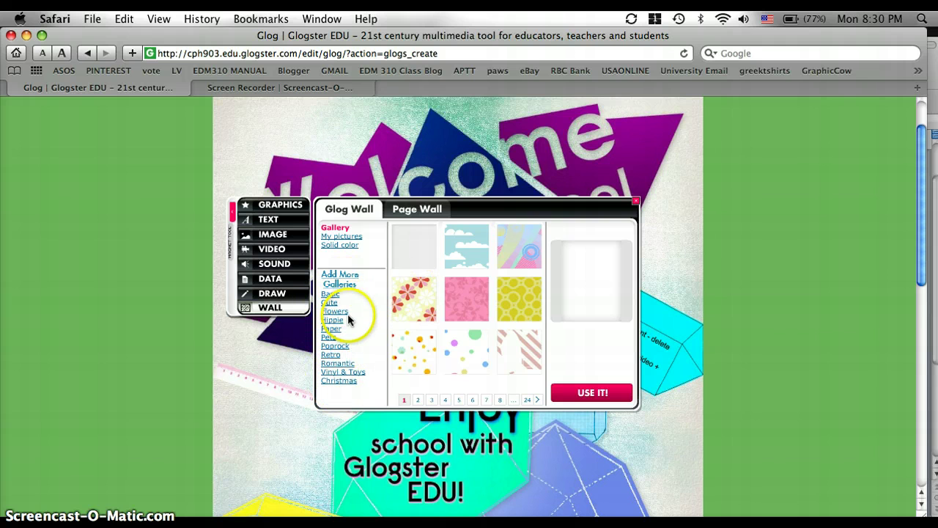
click(329, 336)
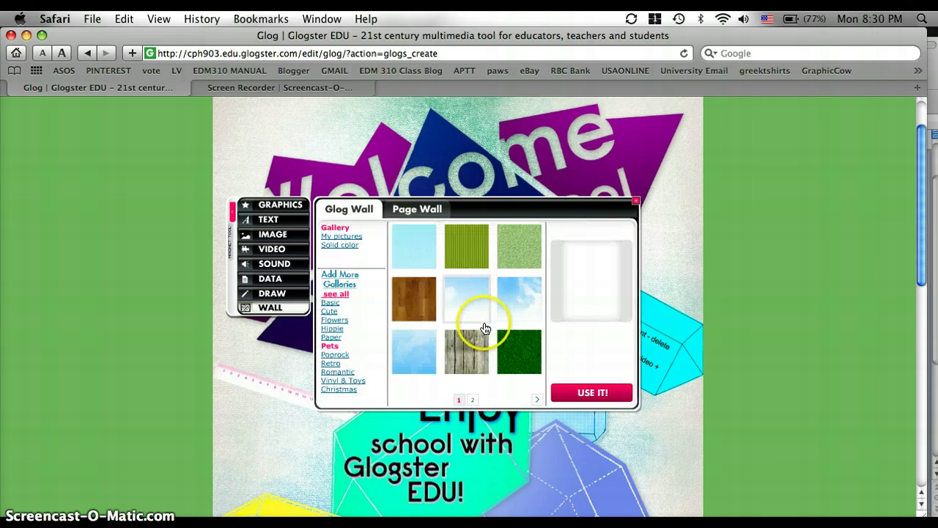
click(507, 310)
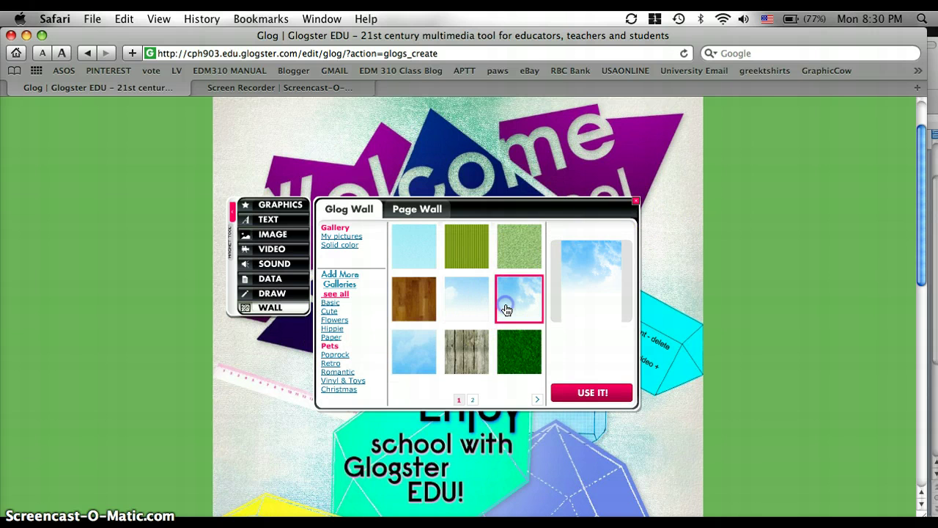
click(586, 394)
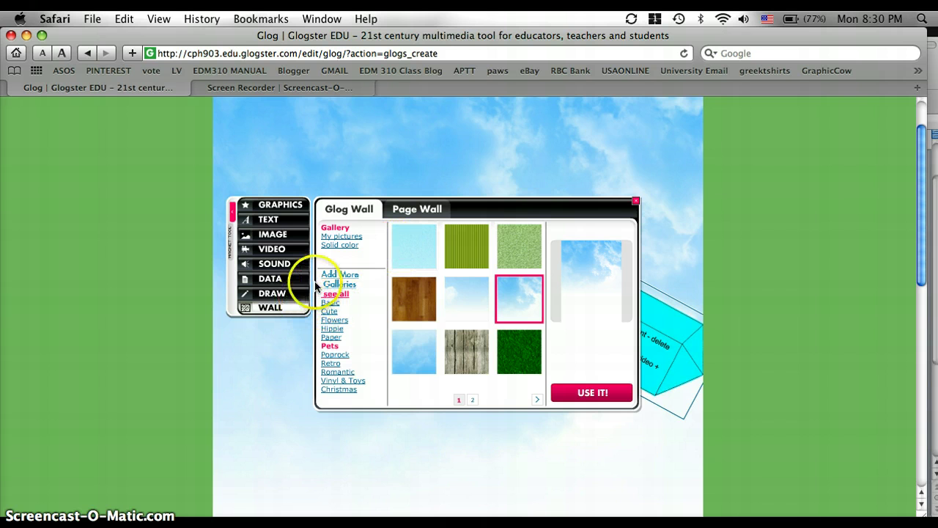
- Add the jumping-dolphins video from My videos and drag it near the poster's lower middle
click(286, 251)
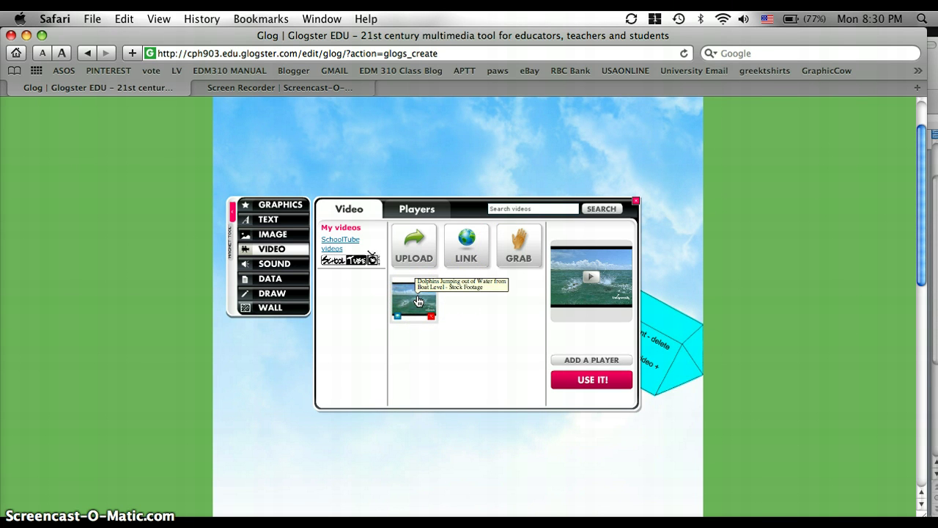
click(418, 303)
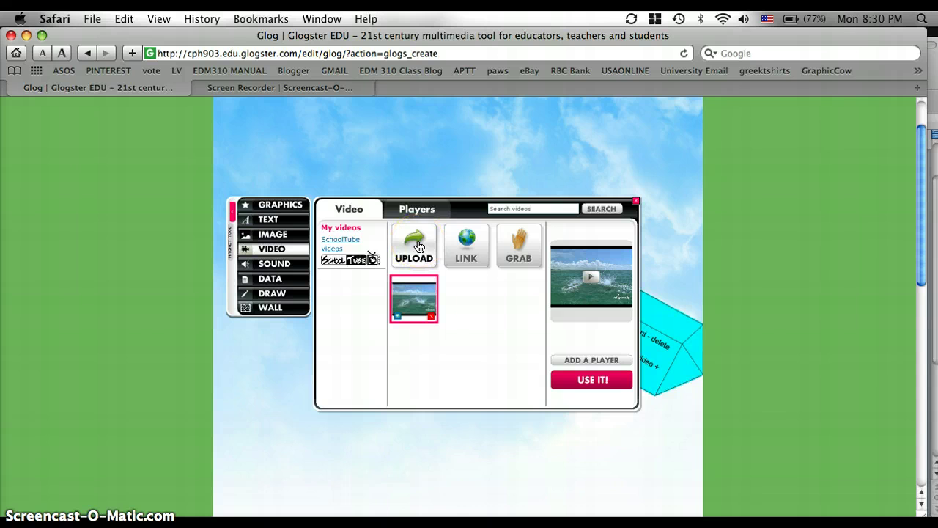
click(468, 251)
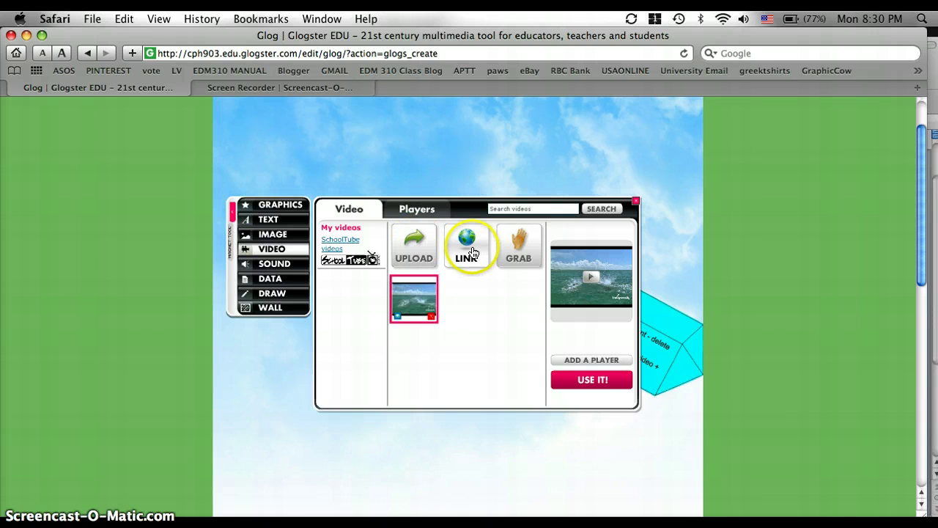
click(474, 252)
click(415, 293)
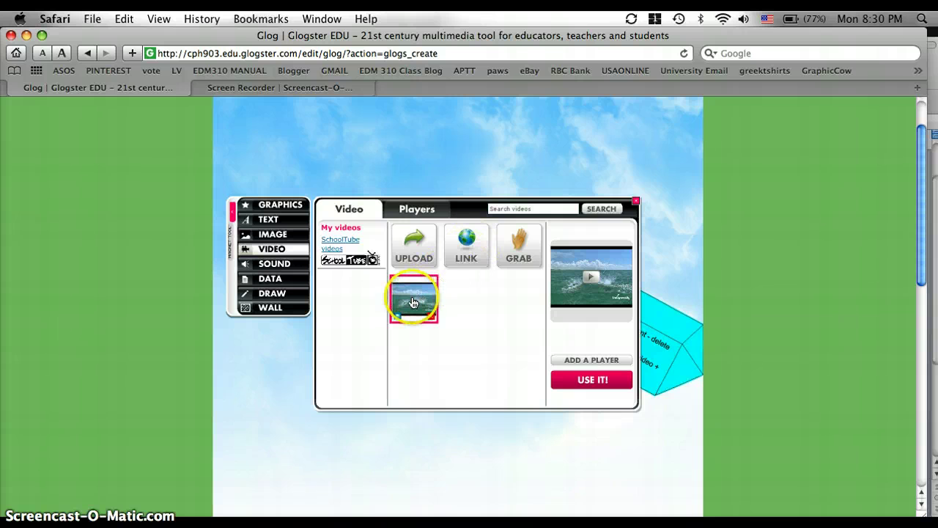
click(591, 379)
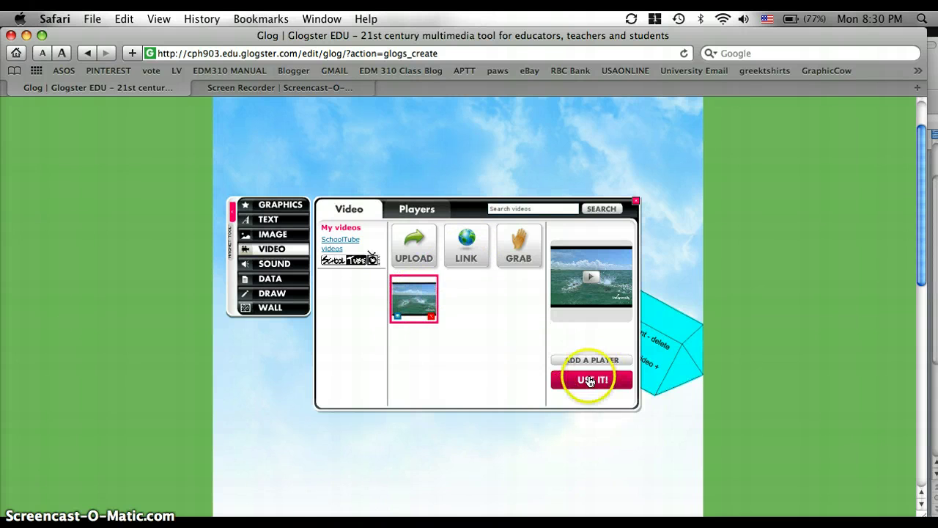
drag(503, 457, 412, 372)
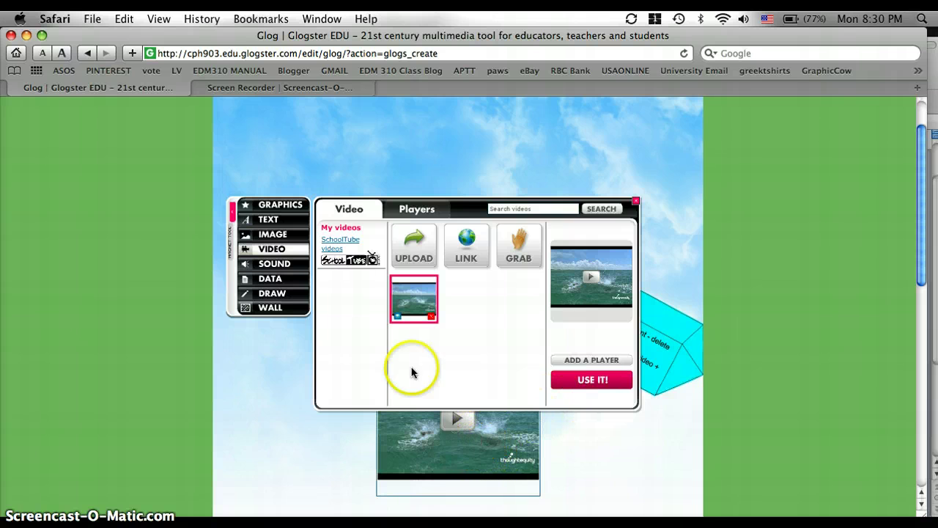
- Place the pink dolphin photo and the jumping dolphins photo onto the poster
click(279, 238)
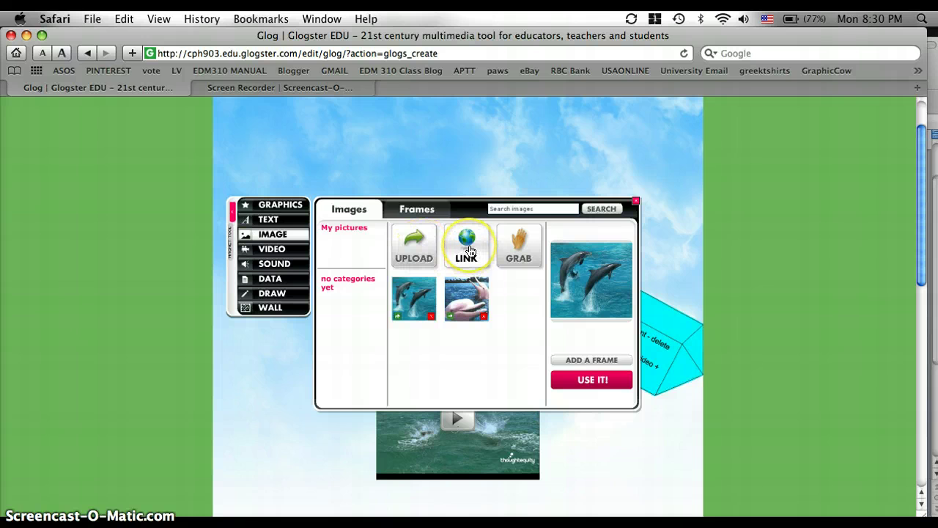
click(470, 305)
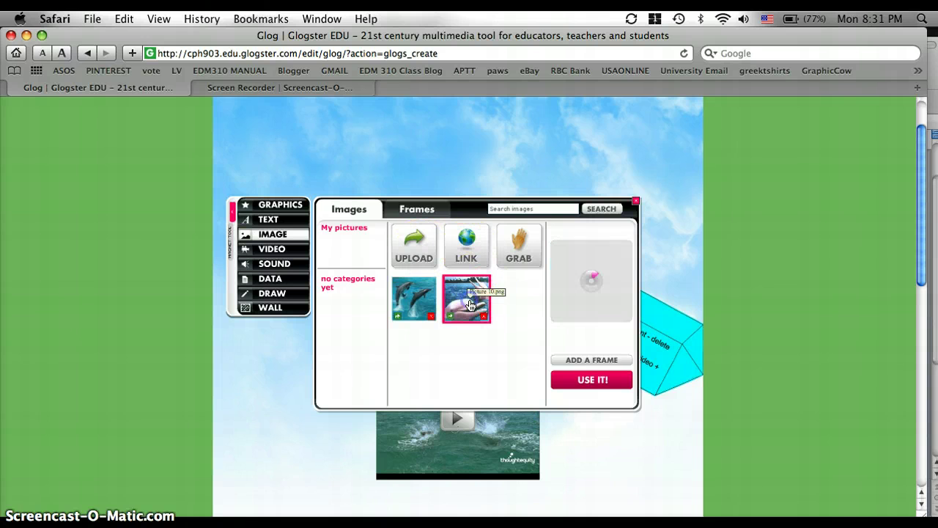
click(595, 380)
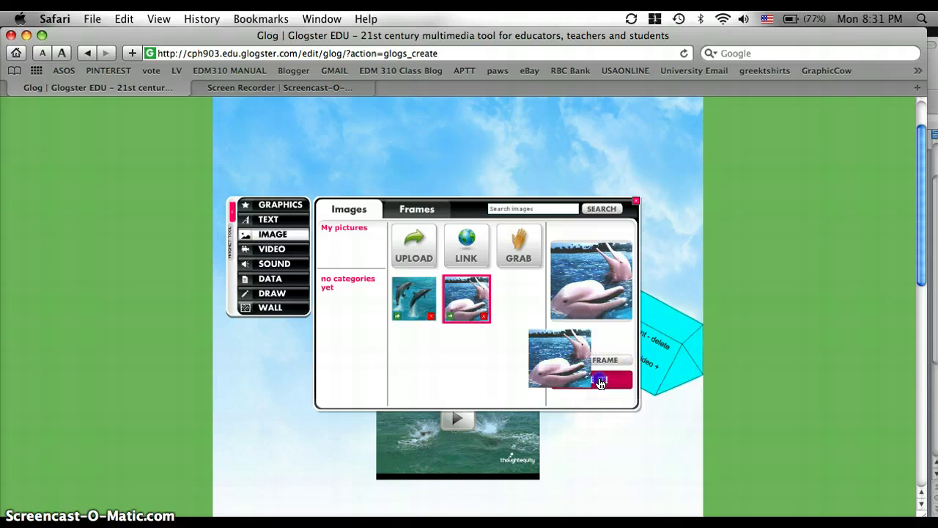
click(420, 298)
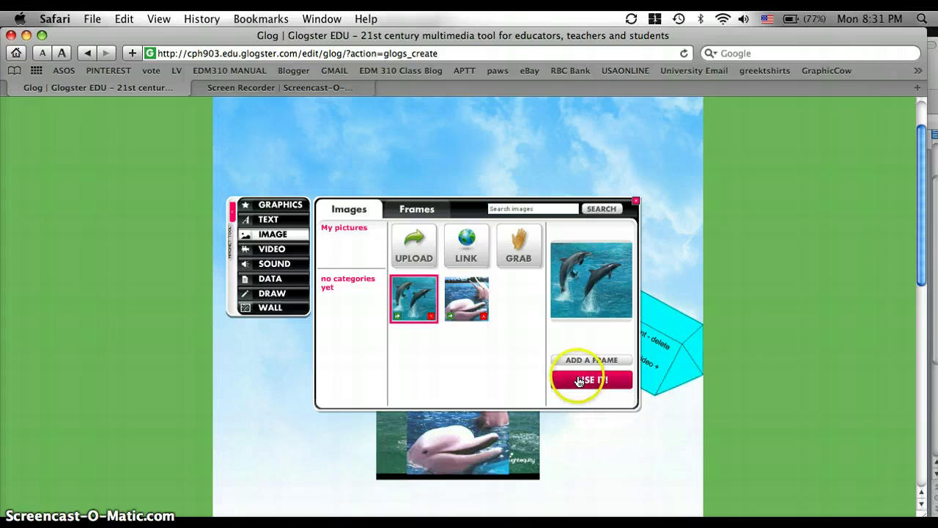
click(577, 379)
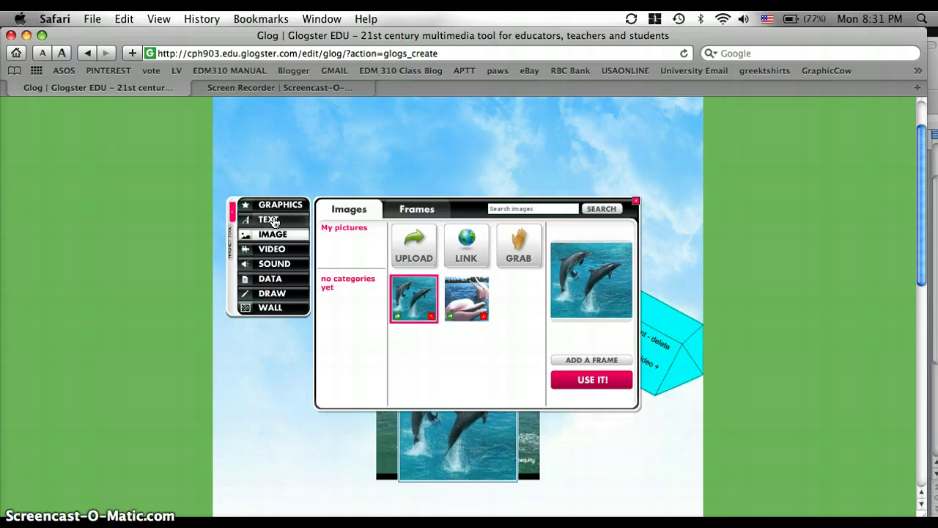
- Add the white cloud-shaped bubble from page 6 of the Cute text gallery
click(273, 220)
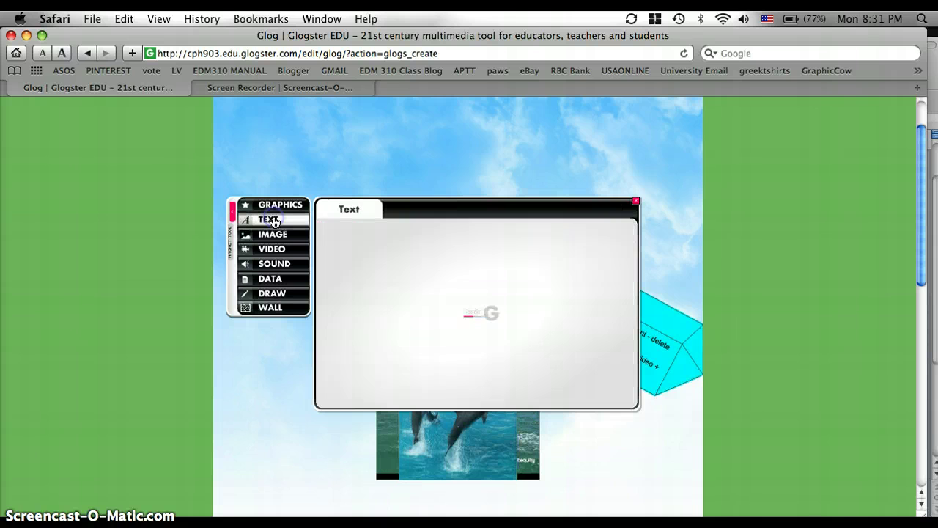
click(413, 249)
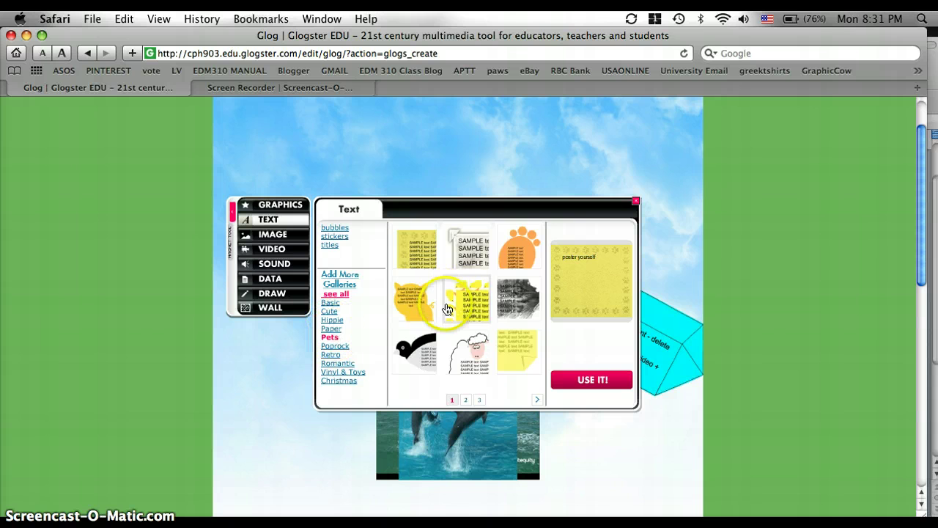
click(330, 303)
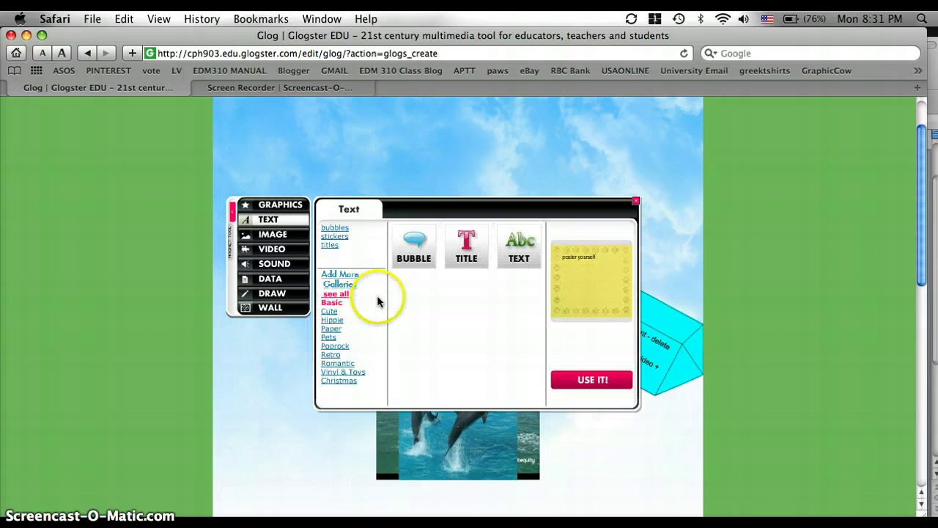
click(331, 312)
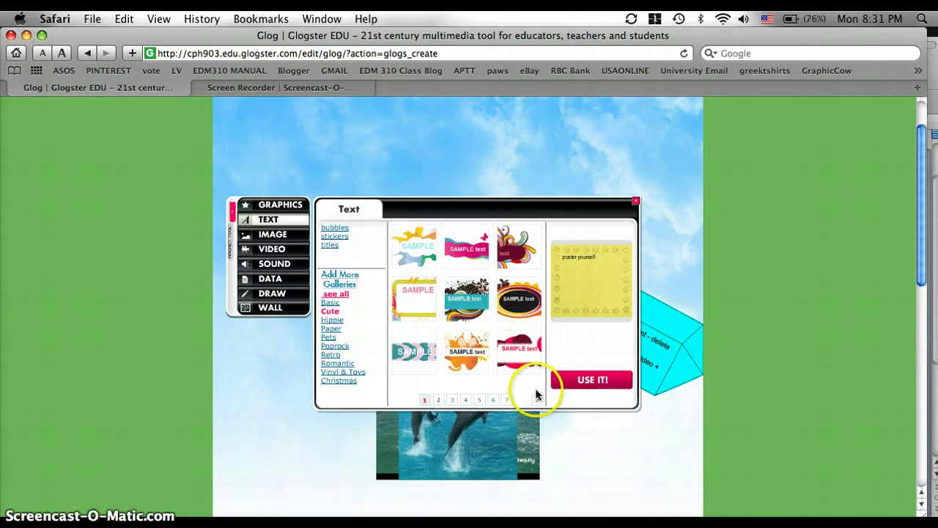
click(479, 400)
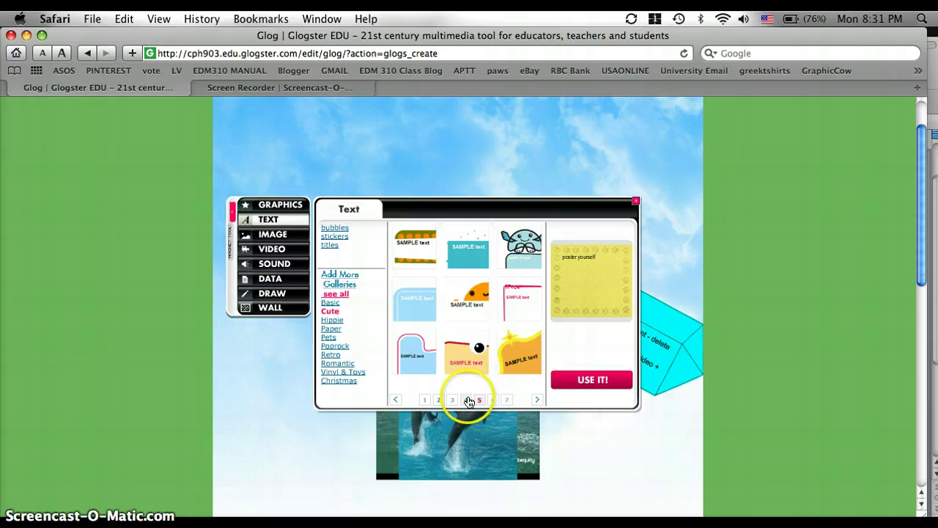
click(423, 356)
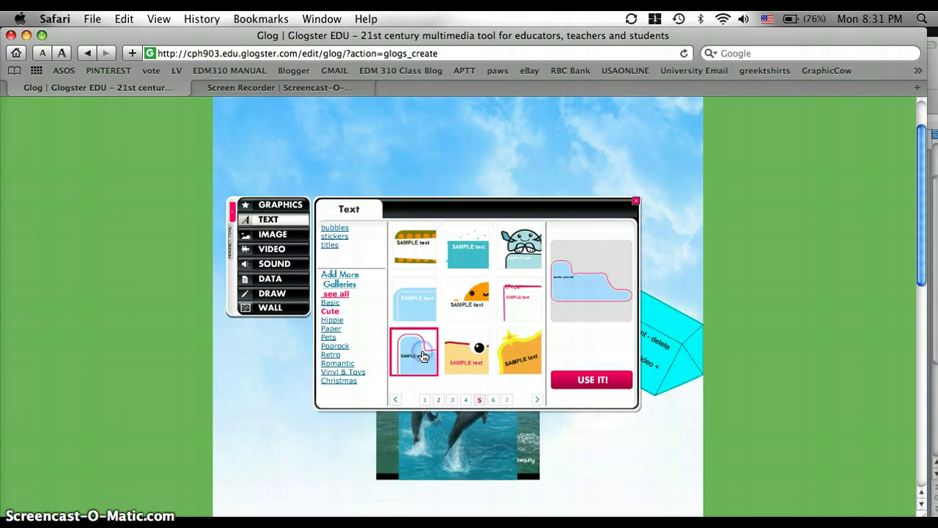
click(537, 399)
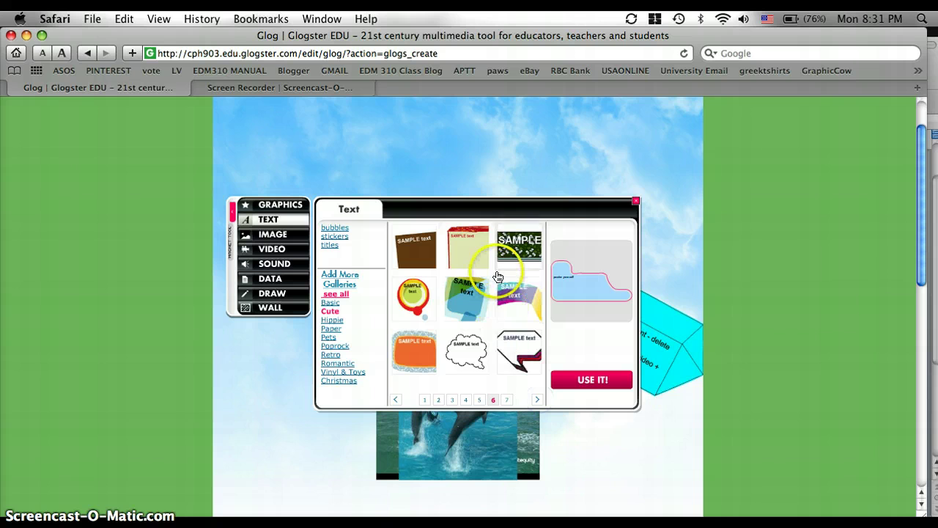
click(472, 365)
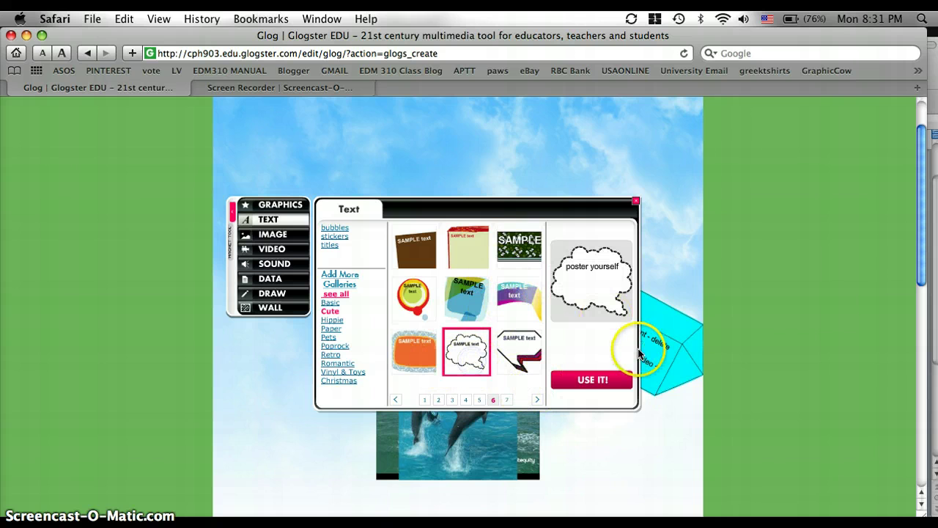
click(593, 381)
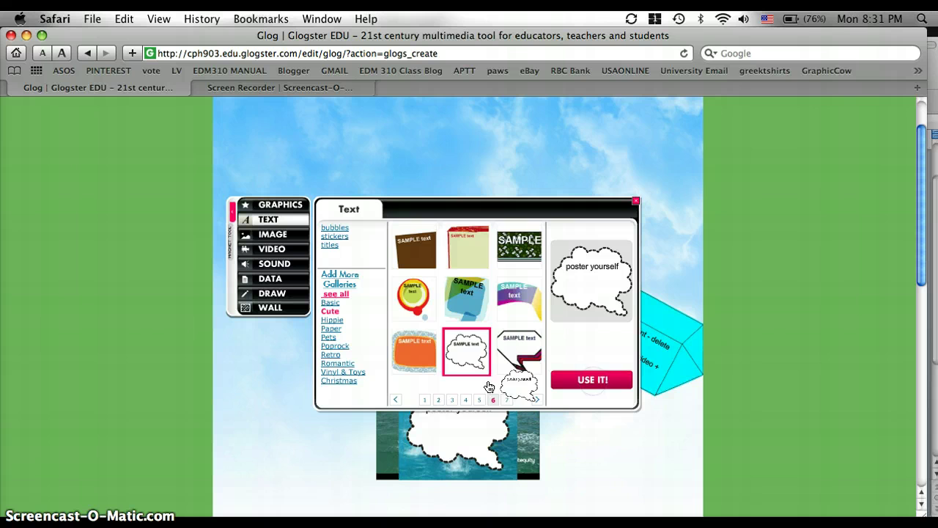
click(536, 402)
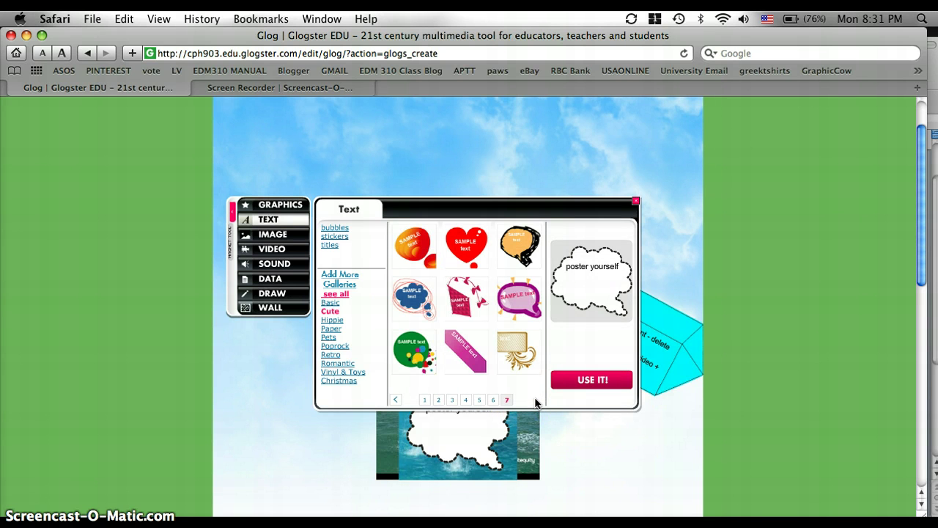
- Browse the Cute text gallery and add the teal flower-trimmed text box from page 5
click(521, 419)
click(519, 245)
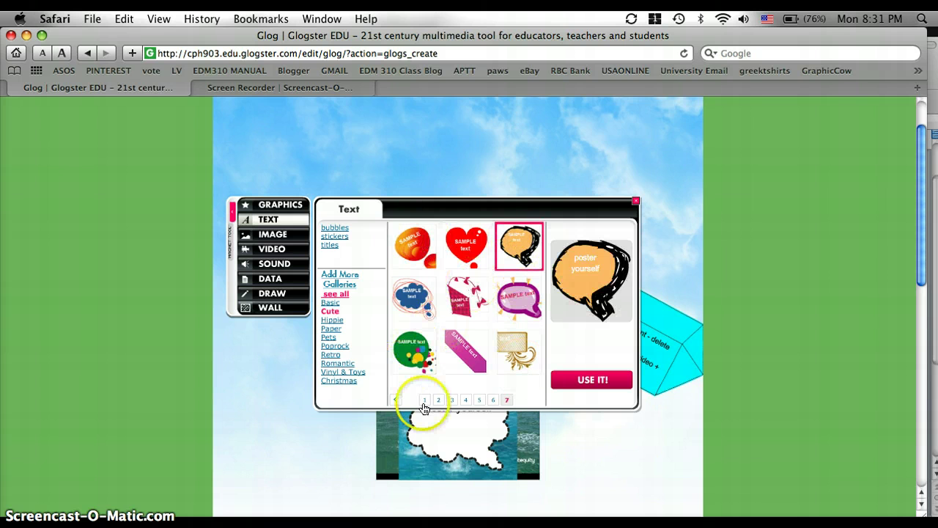
click(452, 400)
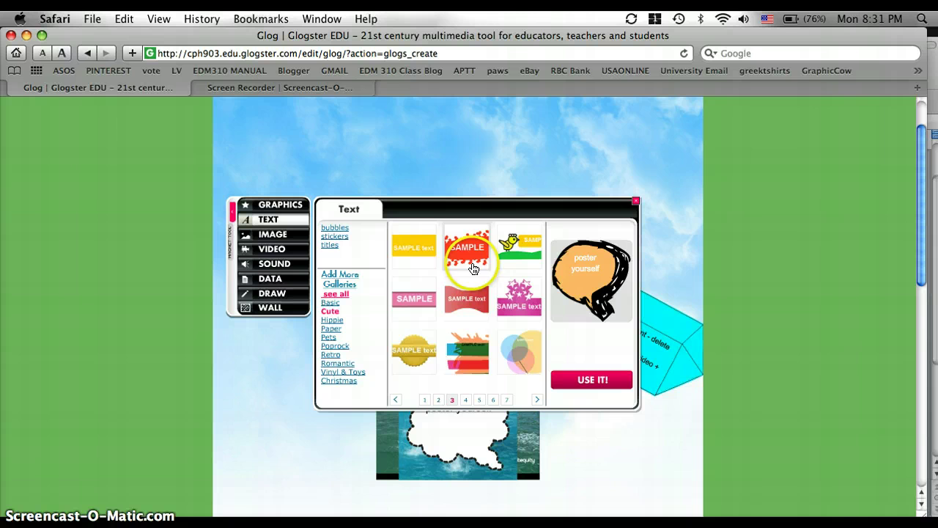
click(465, 401)
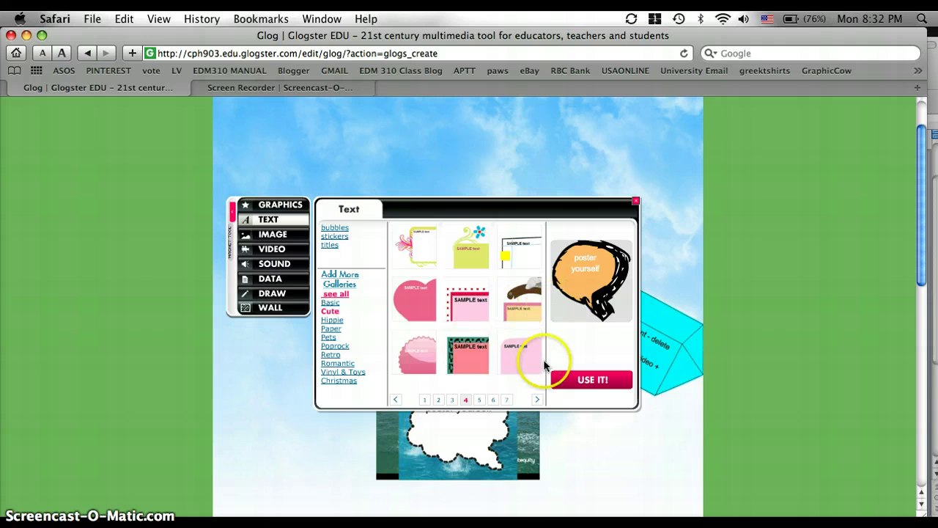
click(515, 364)
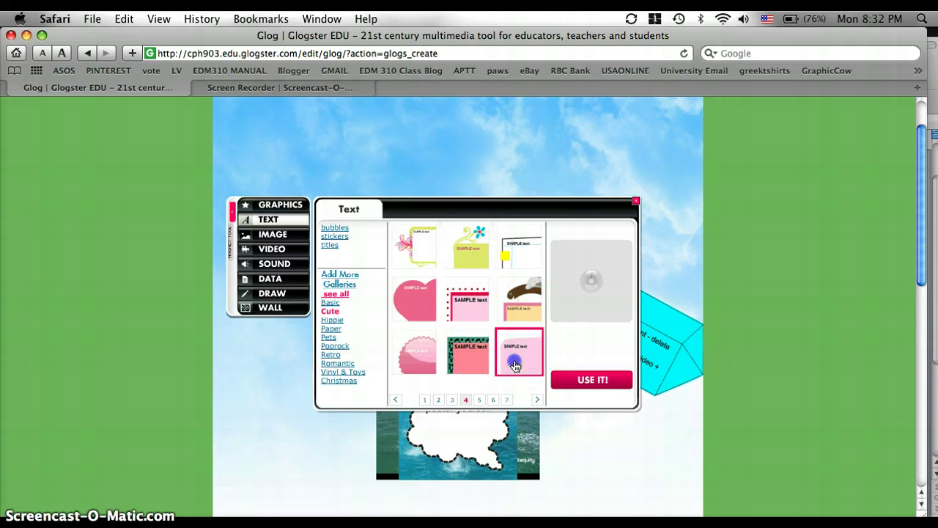
click(420, 301)
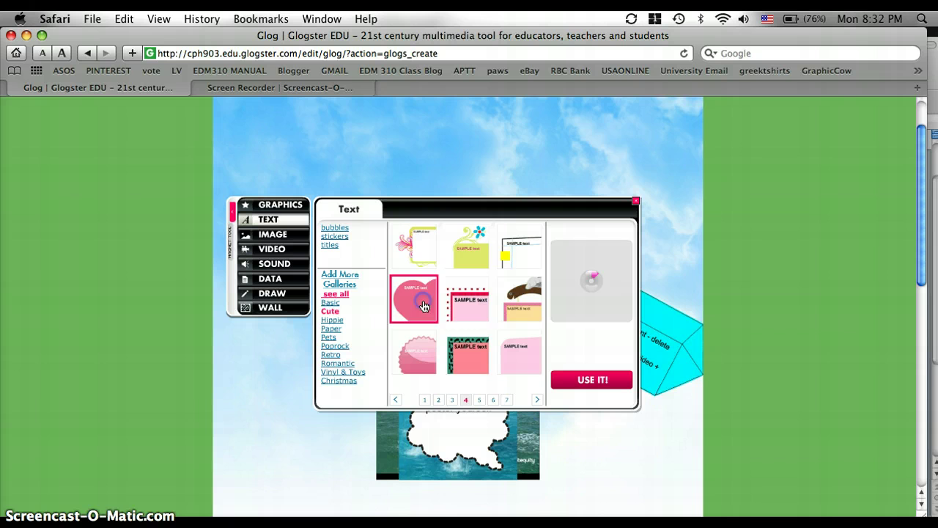
click(521, 257)
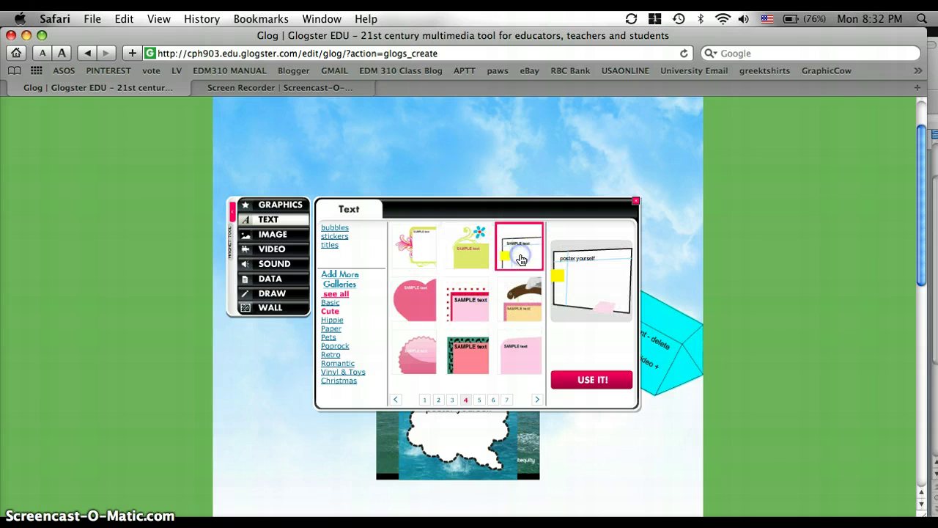
click(479, 300)
click(415, 353)
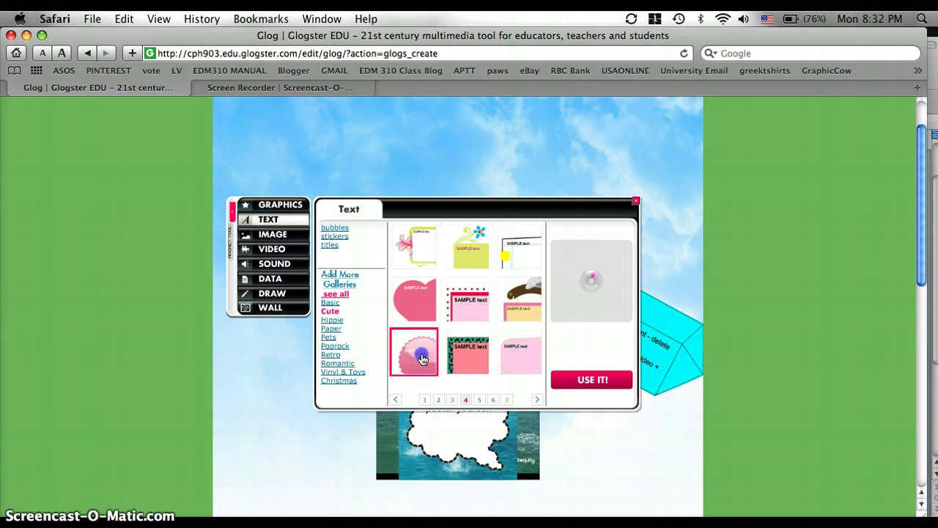
click(478, 399)
click(408, 290)
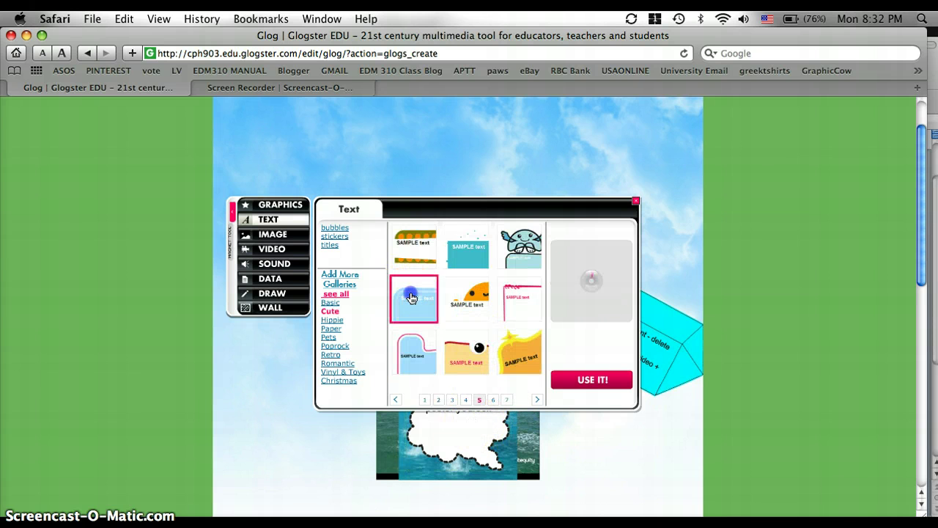
click(470, 246)
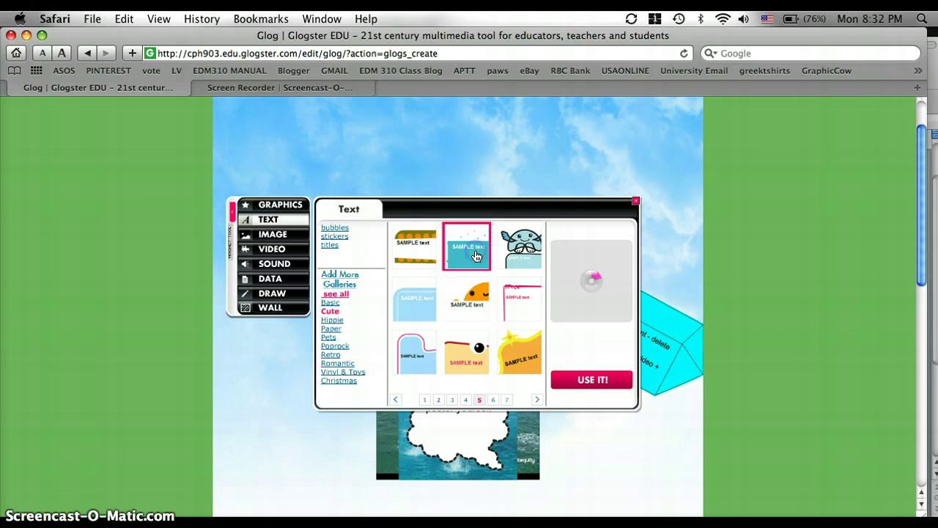
click(566, 339)
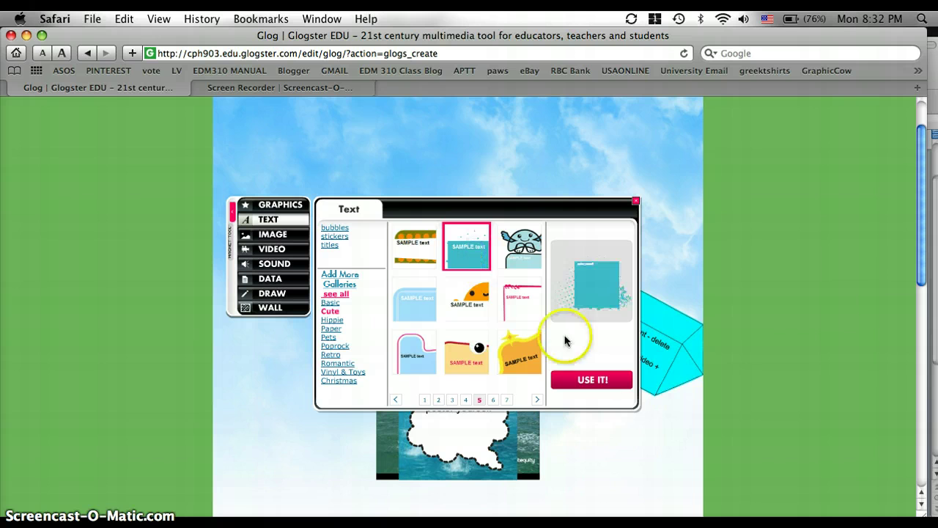
click(584, 380)
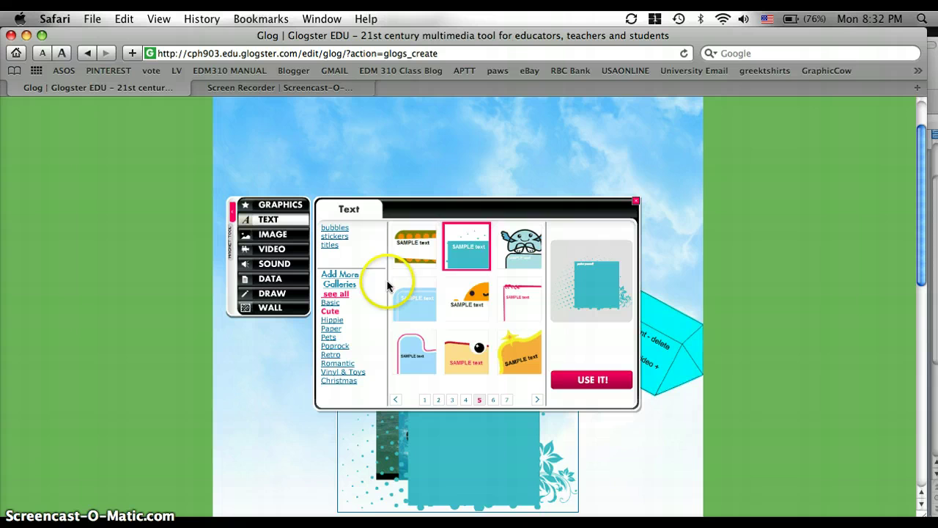
- Add the light-blue rounded text box to the poster
click(405, 316)
click(605, 379)
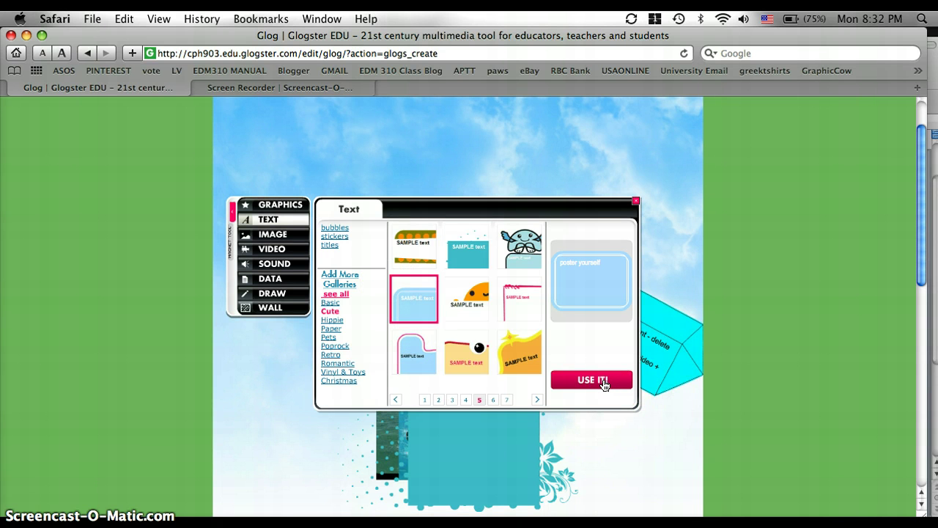
click(538, 287)
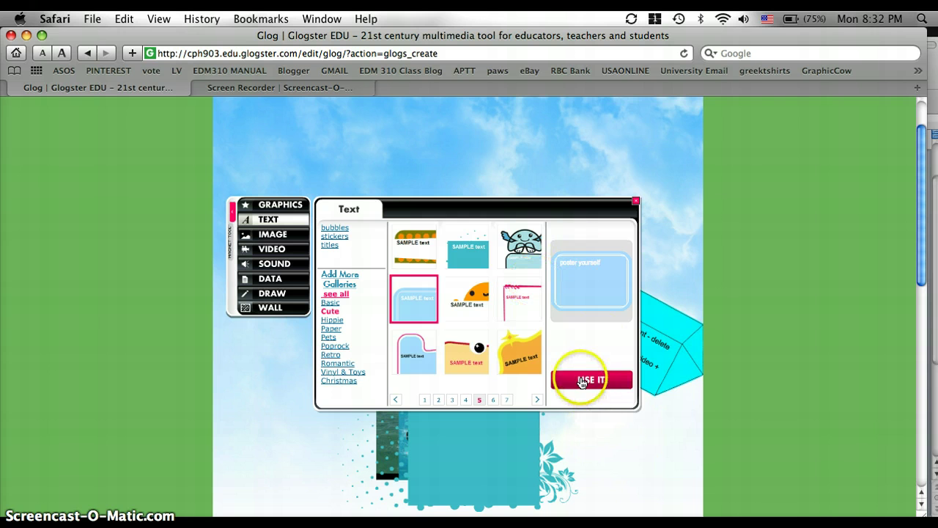
click(581, 381)
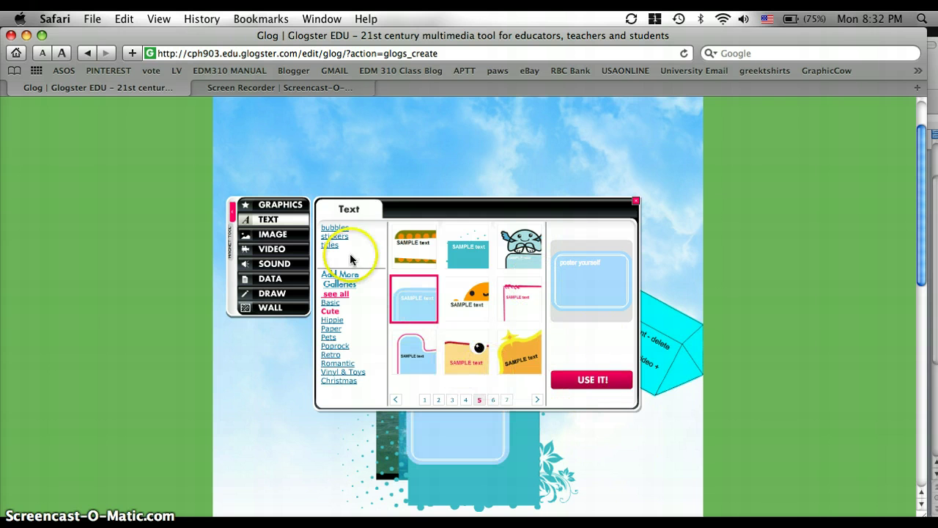
- Add the pink swirl and page-2 halftone dots graphics, then close the graphics gallery
click(271, 206)
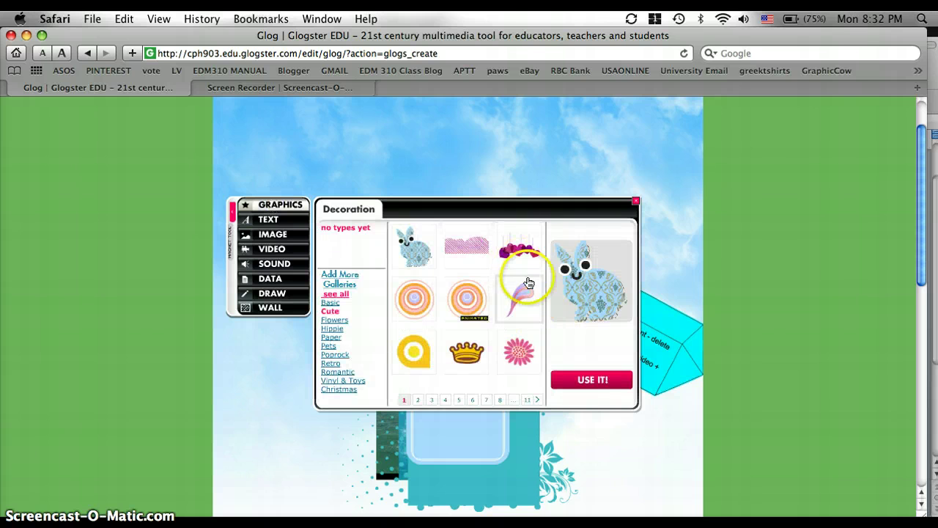
click(531, 294)
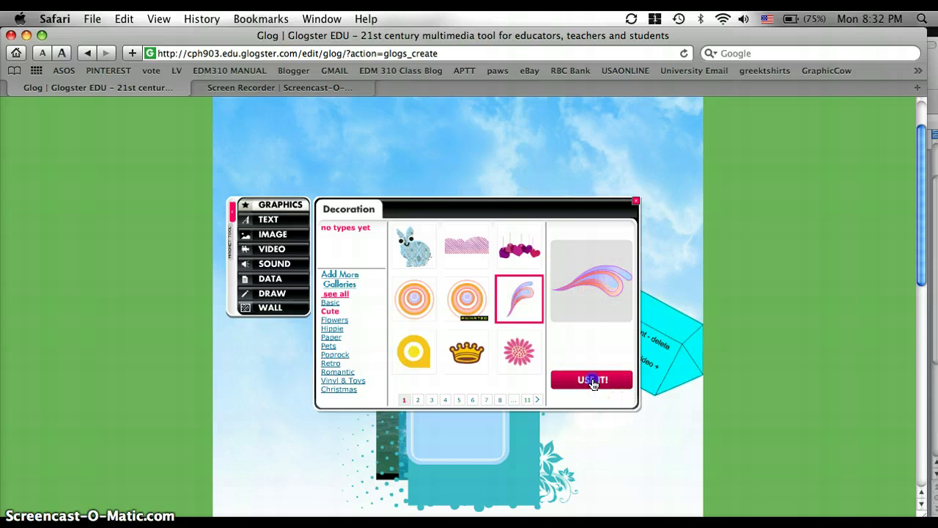
click(538, 401)
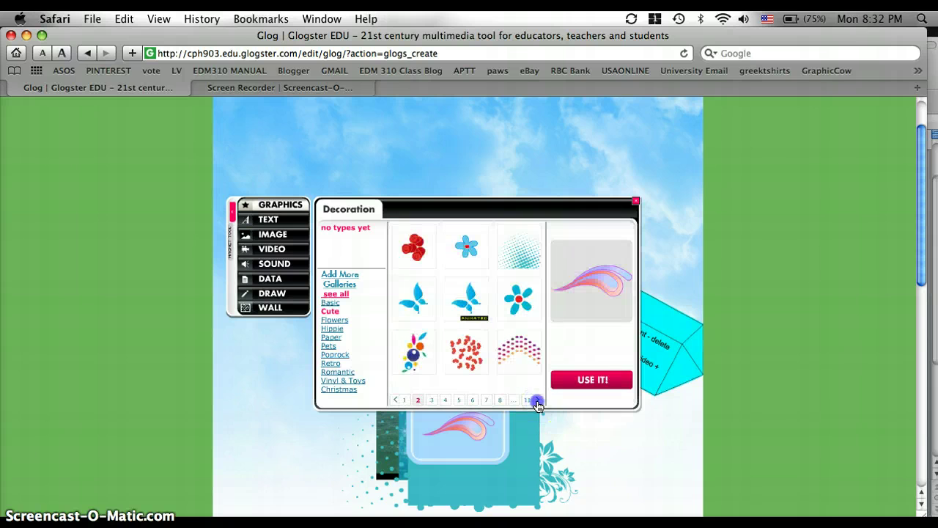
click(522, 253)
click(586, 381)
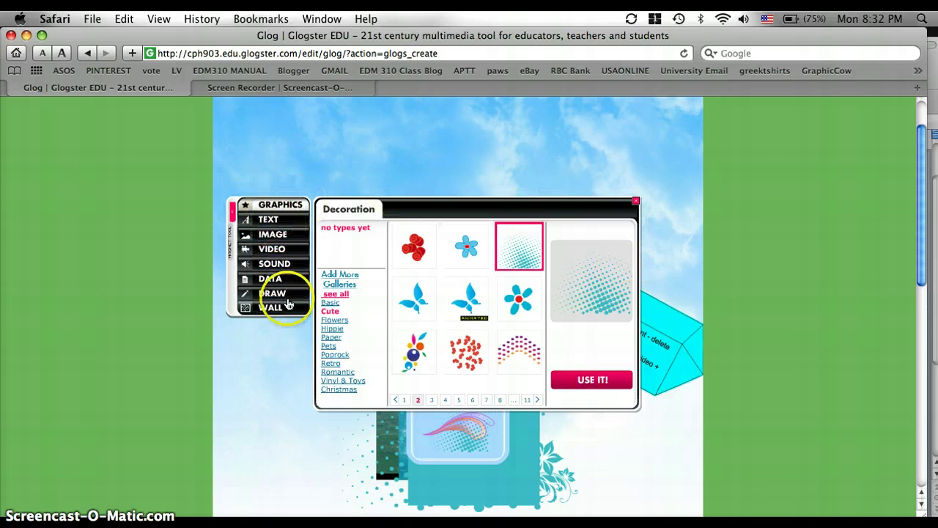
click(636, 203)
- Move the swirl left, the video to the upper left, and the teal text box to the top
click(233, 210)
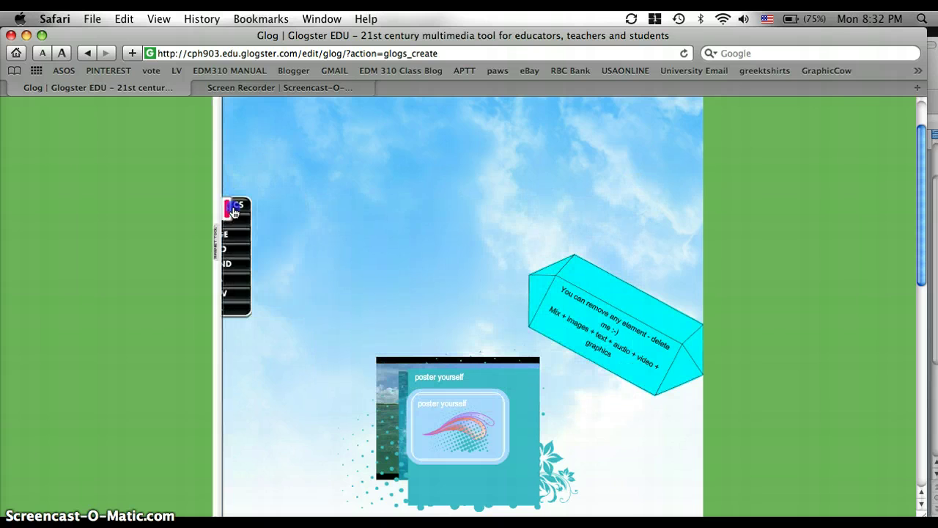
click(571, 318)
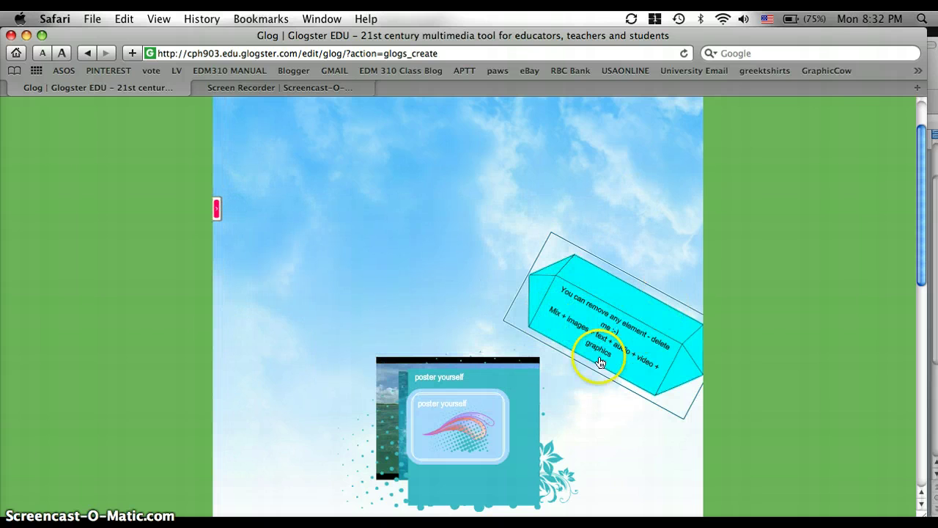
drag(446, 439, 294, 403)
click(458, 427)
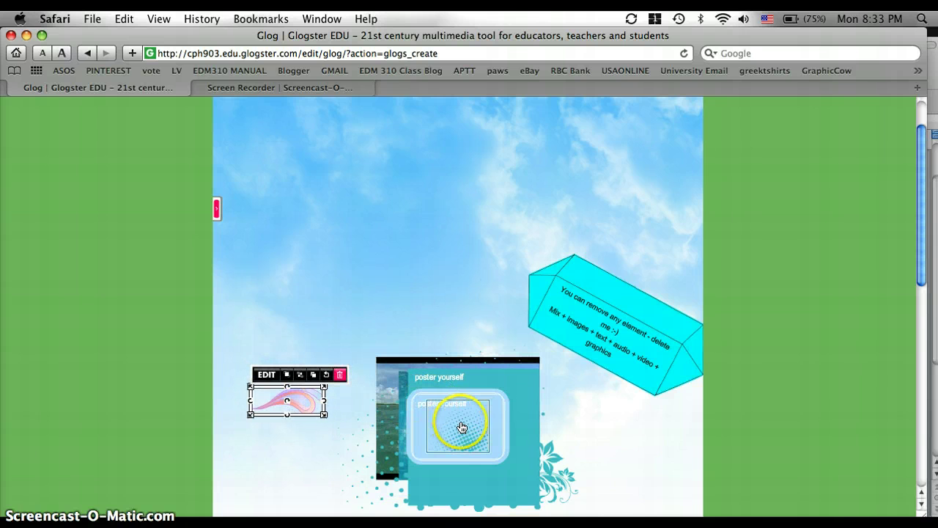
click(423, 374)
drag(384, 383, 243, 268)
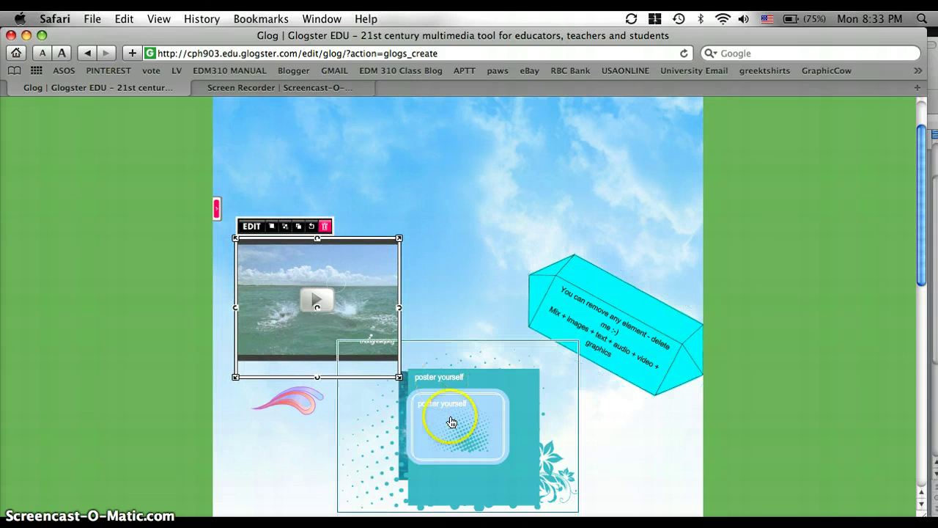
click(524, 413)
drag(523, 410, 606, 139)
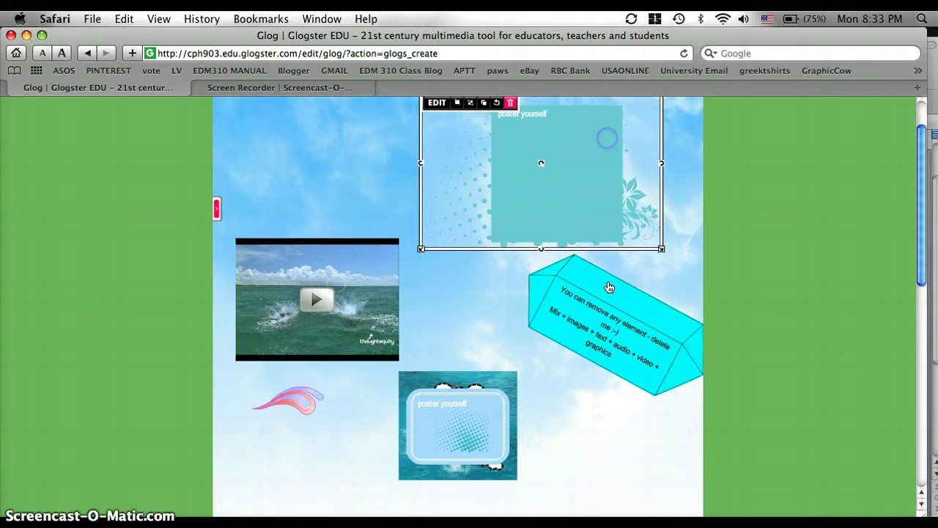
- Delete the cyan 3D instruction box from the poster
click(607, 327)
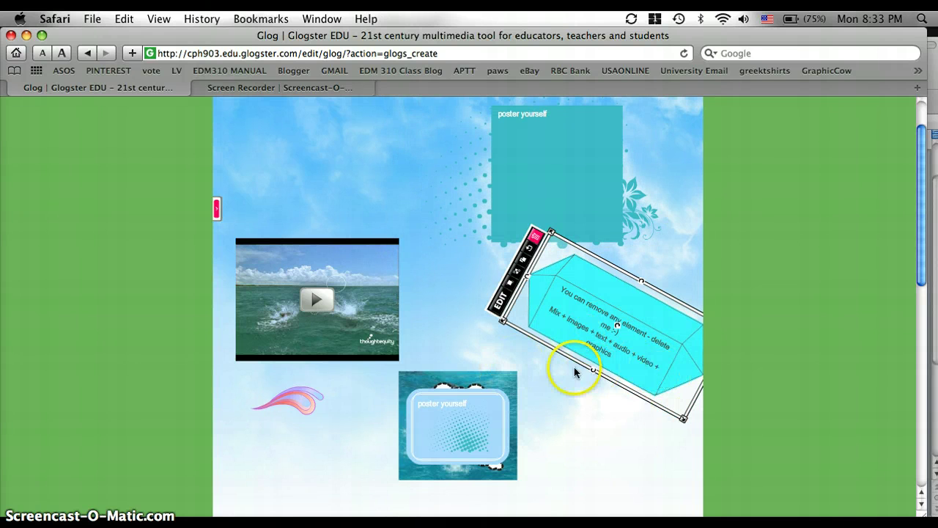
click(565, 220)
click(591, 305)
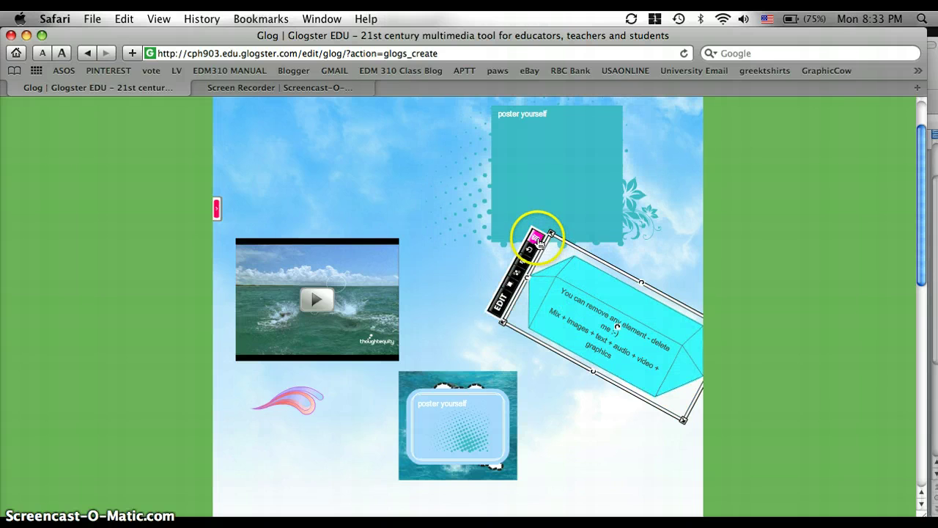
click(537, 237)
- Spread out the rounded frame, cloud, leaping-dolphins picture and halftone dots
click(480, 392)
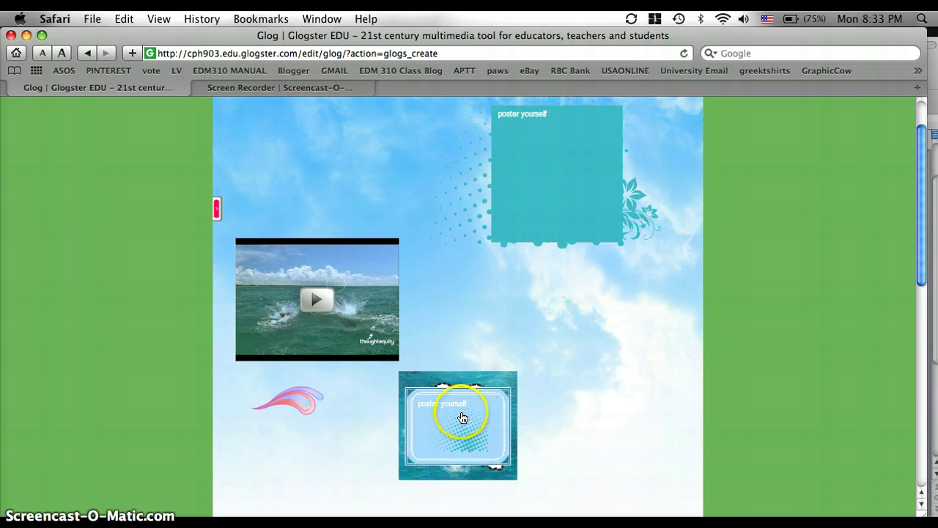
drag(450, 421, 312, 448)
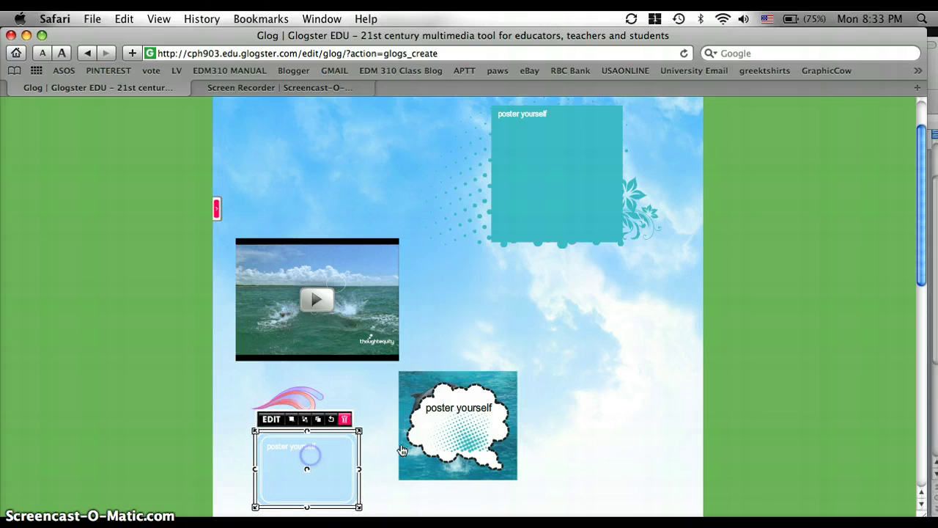
click(446, 434)
drag(450, 429, 294, 188)
drag(457, 392, 616, 306)
mouse_move(474, 433)
mouse_down()
mouse_move(525, 332)
mouse_move(469, 364)
mouse_move(466, 429)
mouse_up()
click(752, 350)
- Zoom out, enlarge the pink dolphin photo and move the text box to the middle right
scroll(925, 209, down, 3)
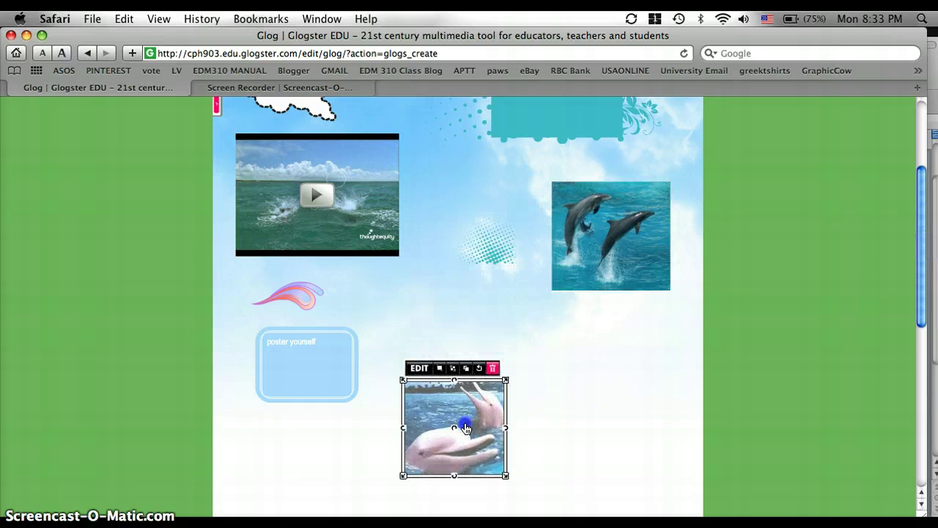
drag(317, 372, 306, 379)
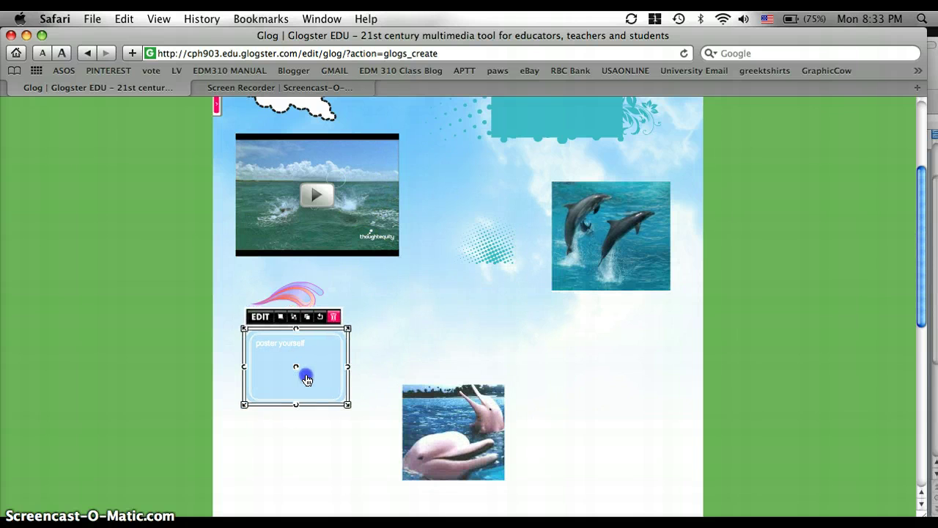
key(super+minus)
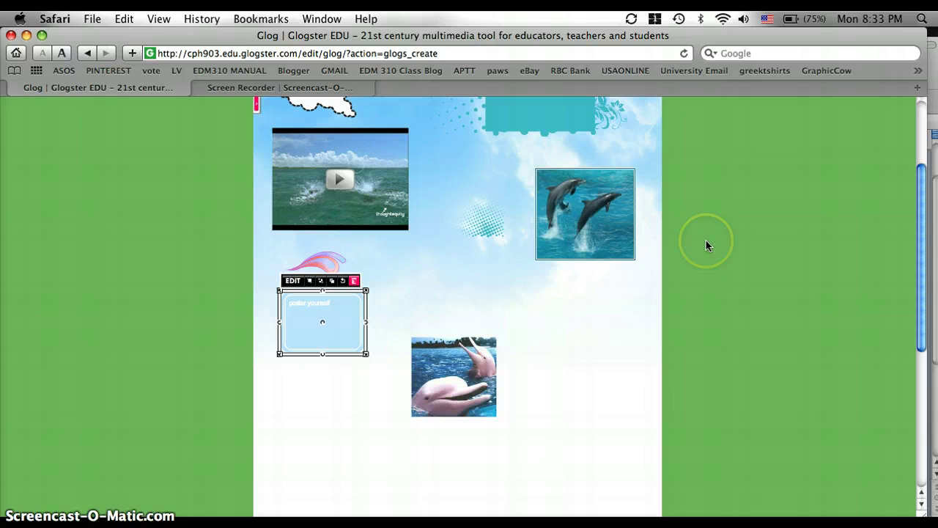
drag(923, 228, 922, 258)
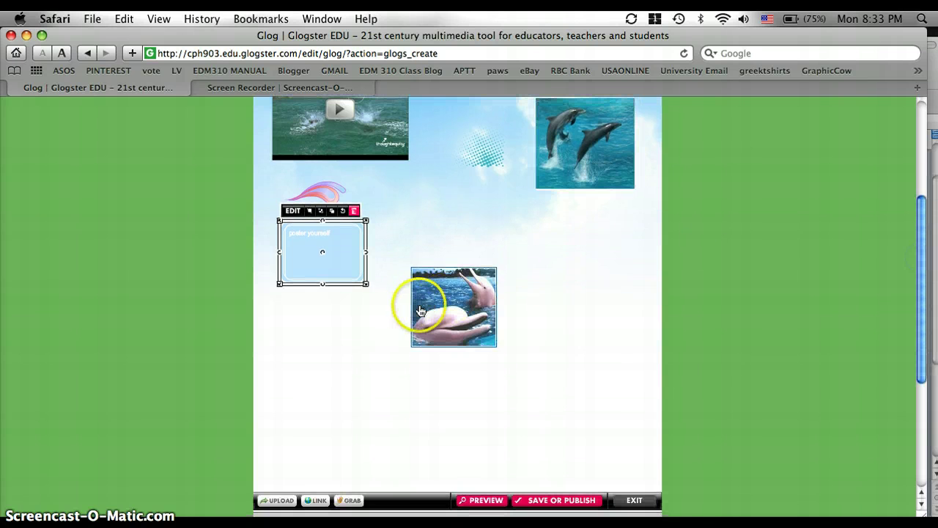
drag(430, 303, 355, 420)
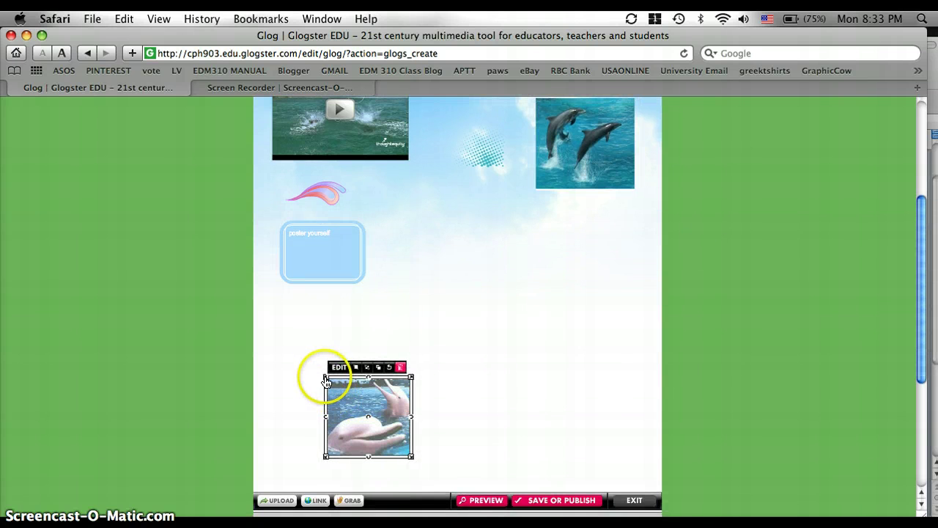
drag(318, 375, 269, 323)
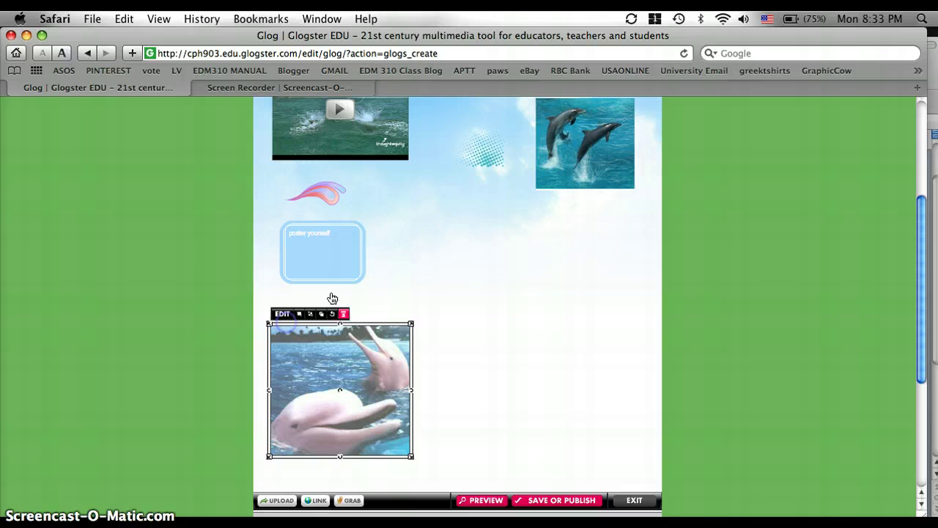
drag(335, 241, 632, 223)
- Move the pink wave swirl lower and enlarge it
click(327, 201)
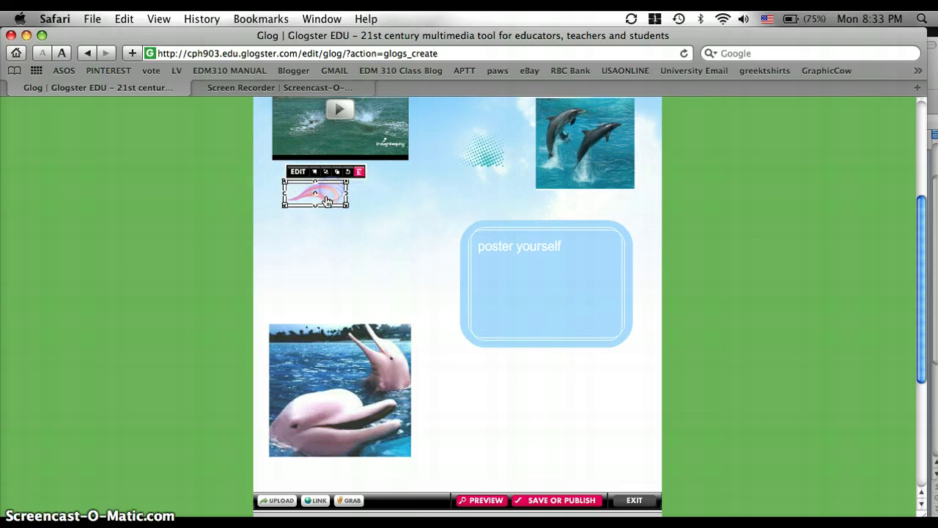
drag(327, 201, 322, 279)
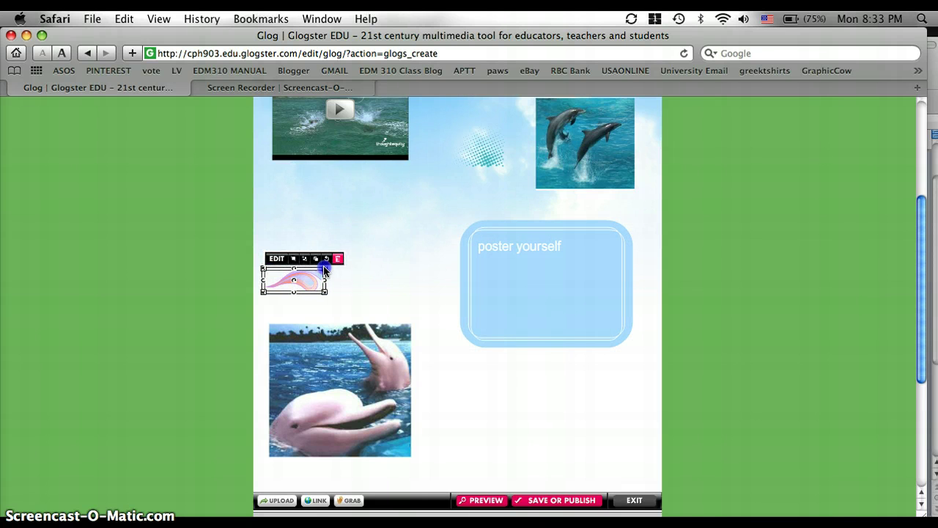
click(349, 249)
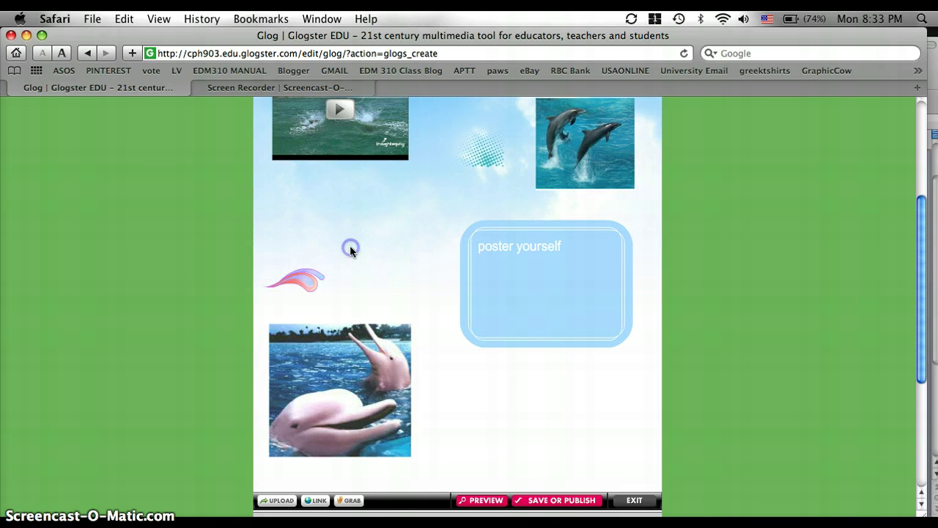
click(310, 283)
drag(327, 274, 391, 225)
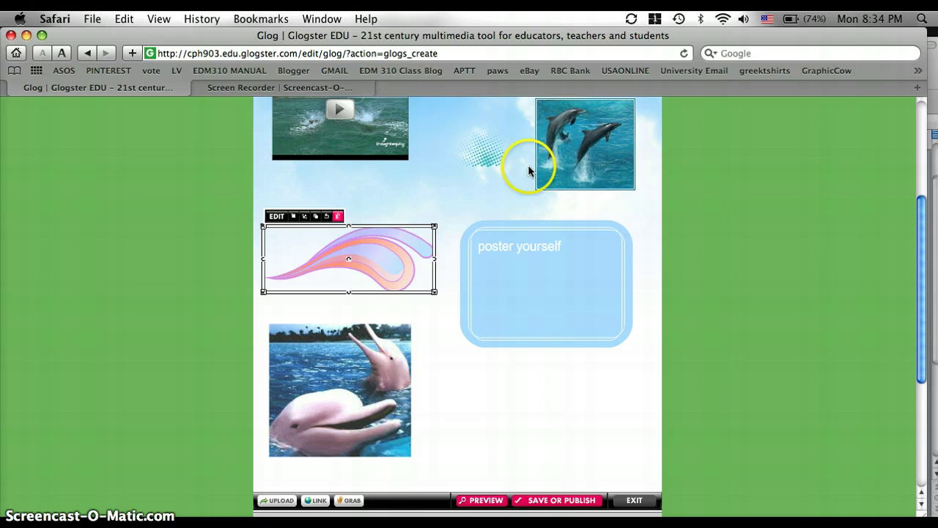
- Reposition the halftone dots toward the lower right of the poster
click(493, 160)
drag(483, 157, 465, 360)
drag(549, 419, 577, 426)
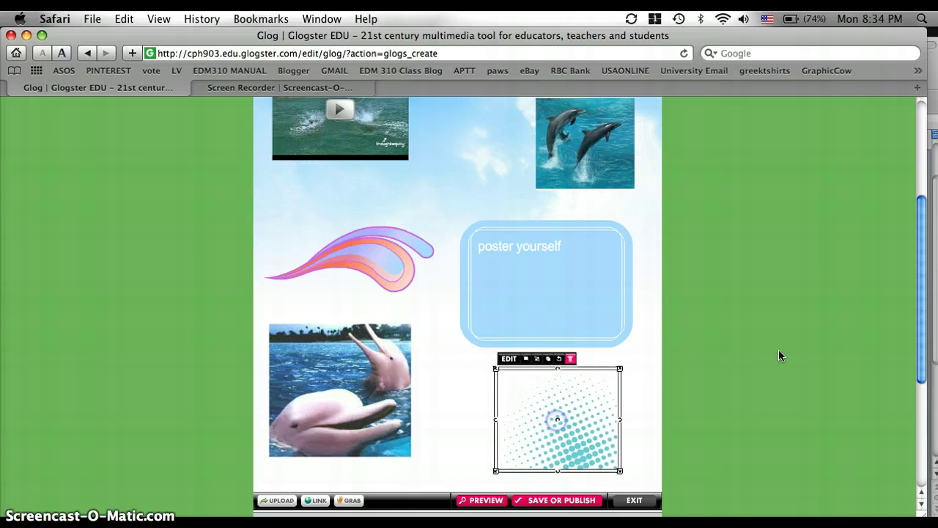
drag(914, 315, 917, 242)
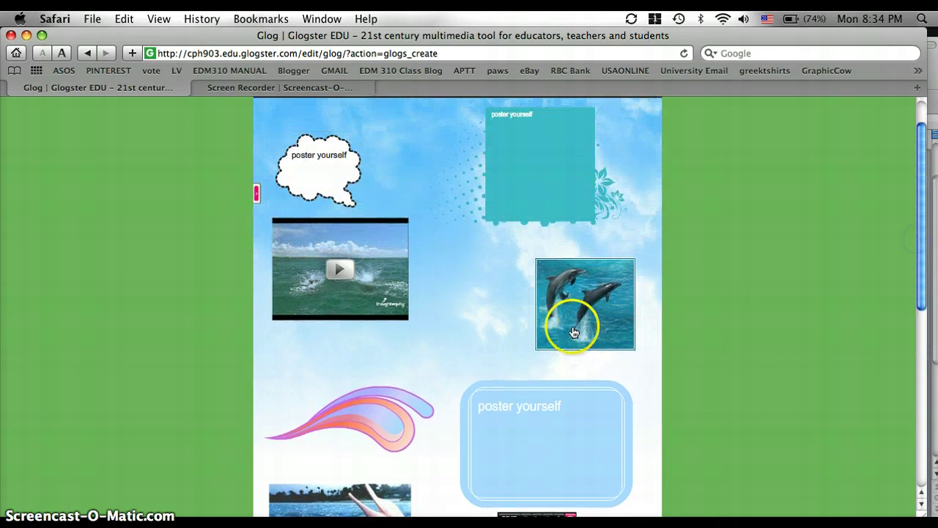
drag(570, 325, 487, 317)
- Enlarge and nudge the top teal text frame, then open it for editing
click(530, 183)
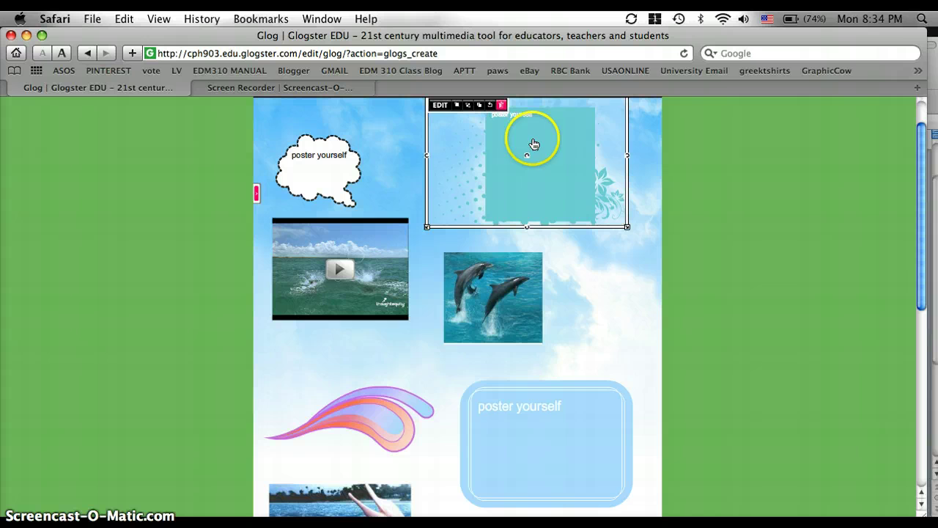
drag(921, 184, 921, 164)
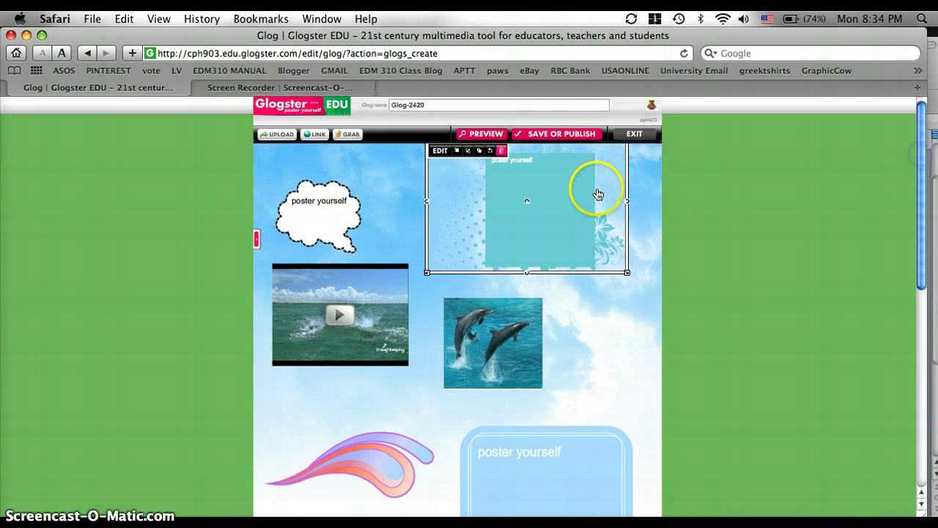
click(569, 212)
drag(569, 212, 570, 222)
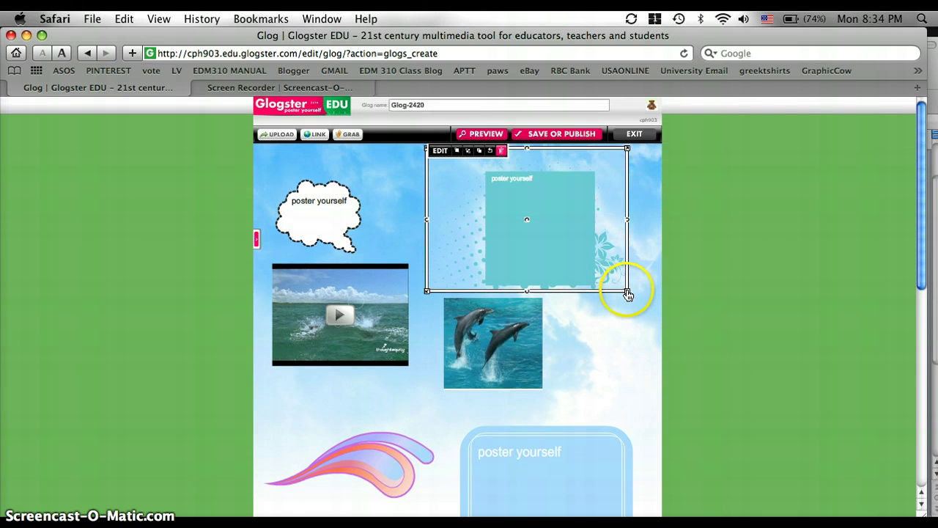
drag(628, 294, 642, 299)
drag(566, 256, 577, 256)
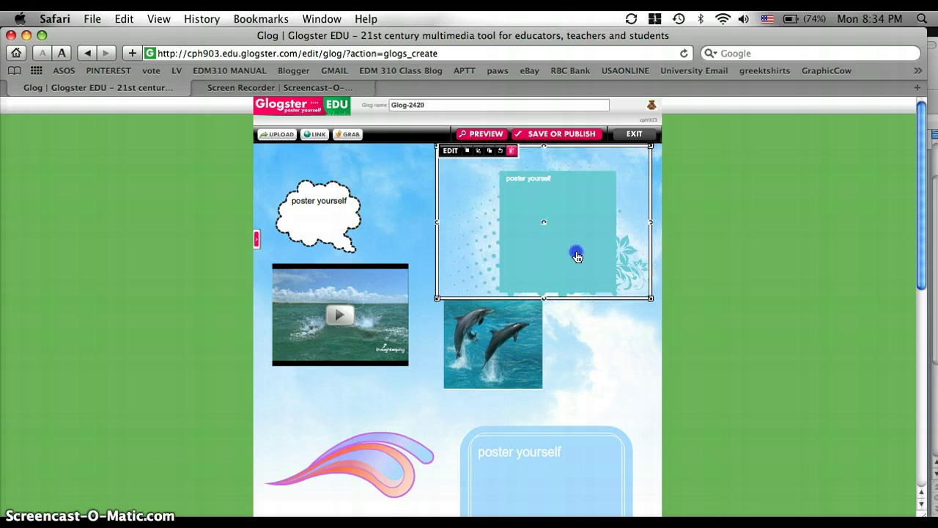
click(452, 151)
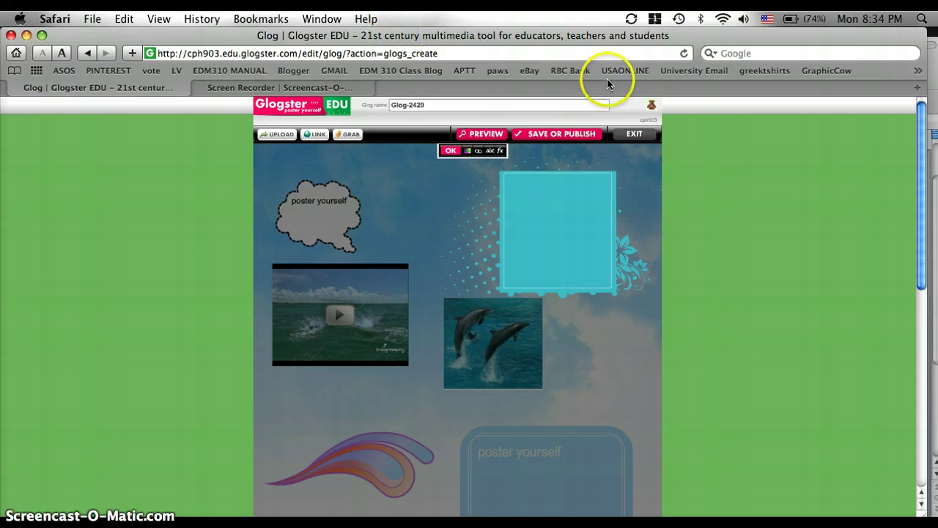
- Copy the first two dolphin facts from the Word notes and return to the poster
click(932, 108)
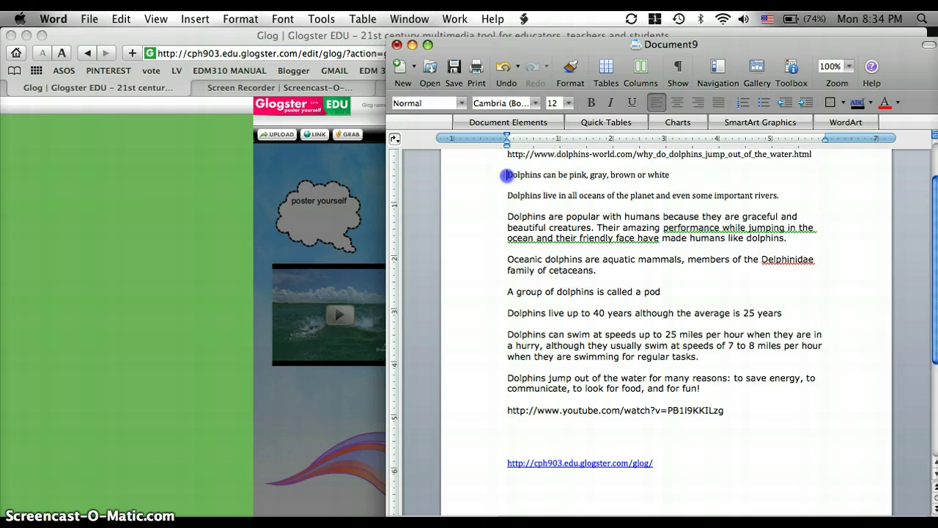
drag(652, 176, 756, 207)
key(super+c)
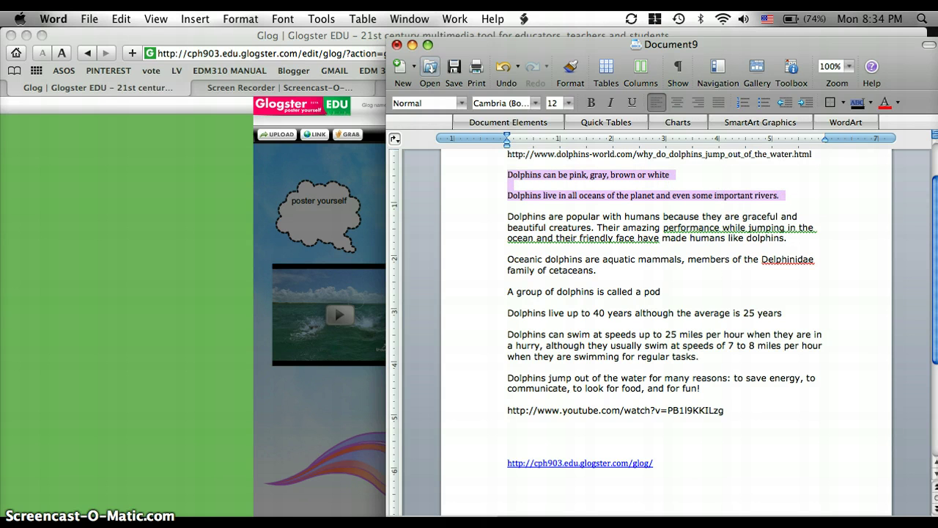
click(140, 22)
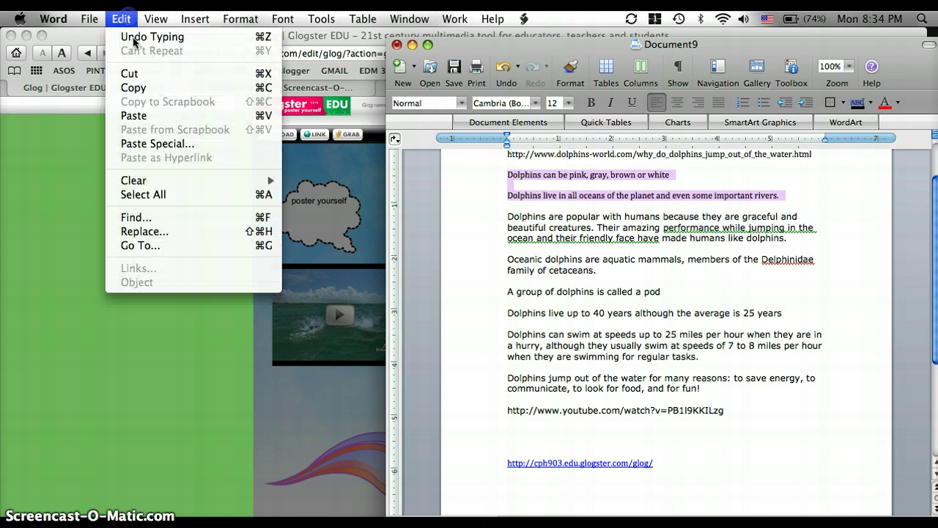
click(136, 86)
click(158, 229)
- Paste the facts on pink, gray, brown or white colouring and ocean and river habitats into the teal box
click(560, 198)
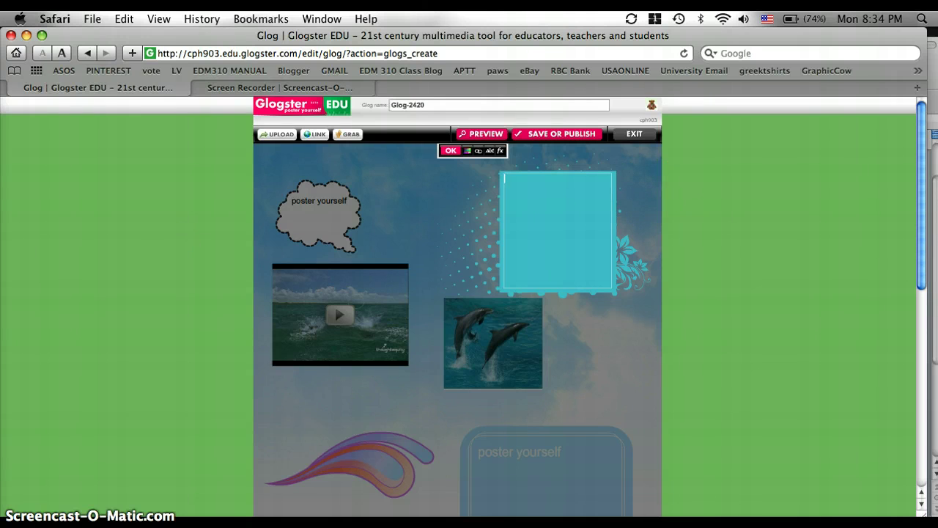
click(122, 19)
click(155, 100)
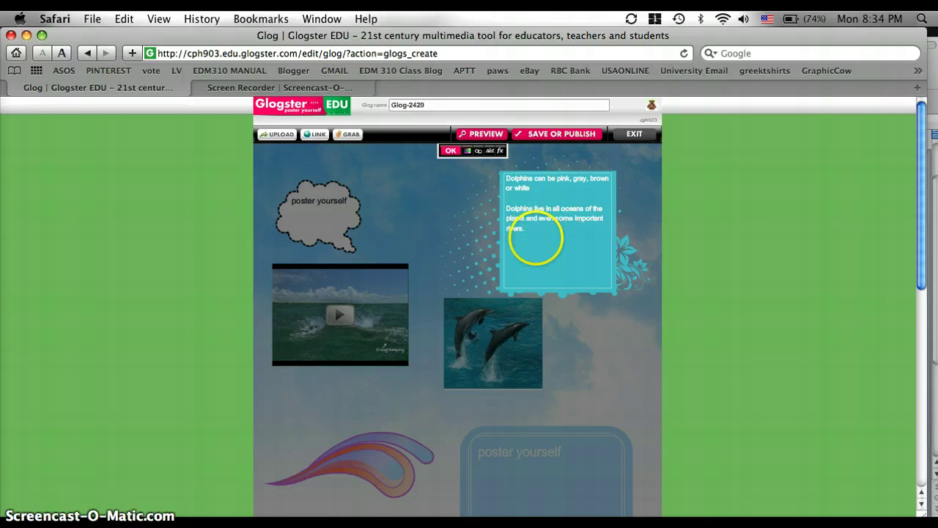
- Copy the line 'A group of dolphins is called a pod' from the Word notes and return to the poster
click(934, 101)
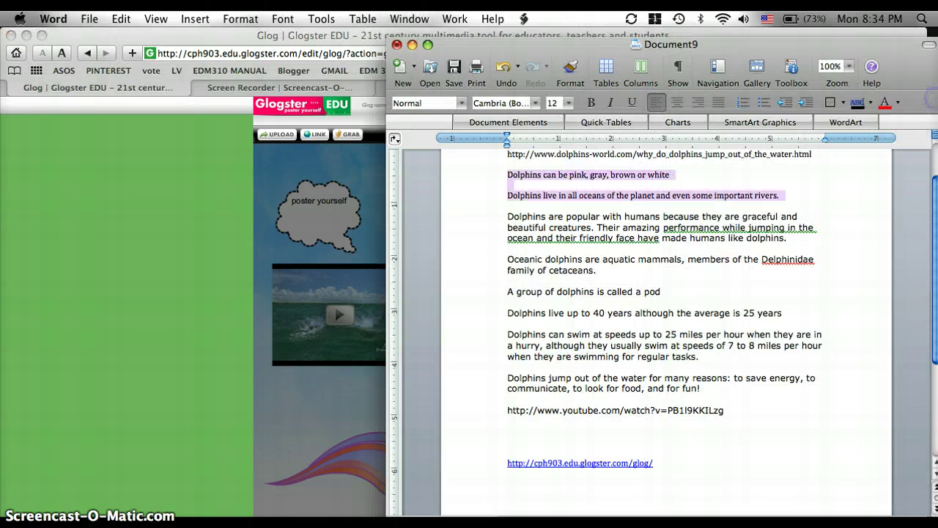
drag(637, 292, 508, 292)
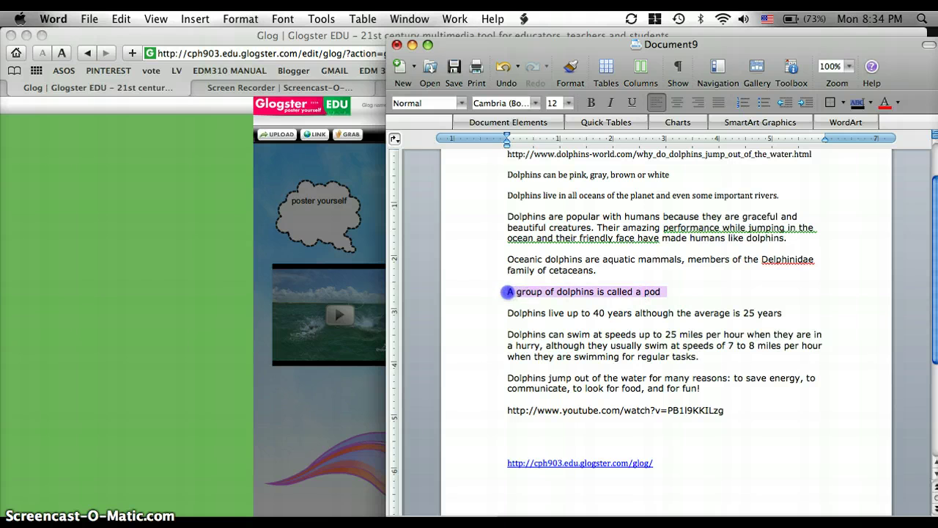
click(119, 20)
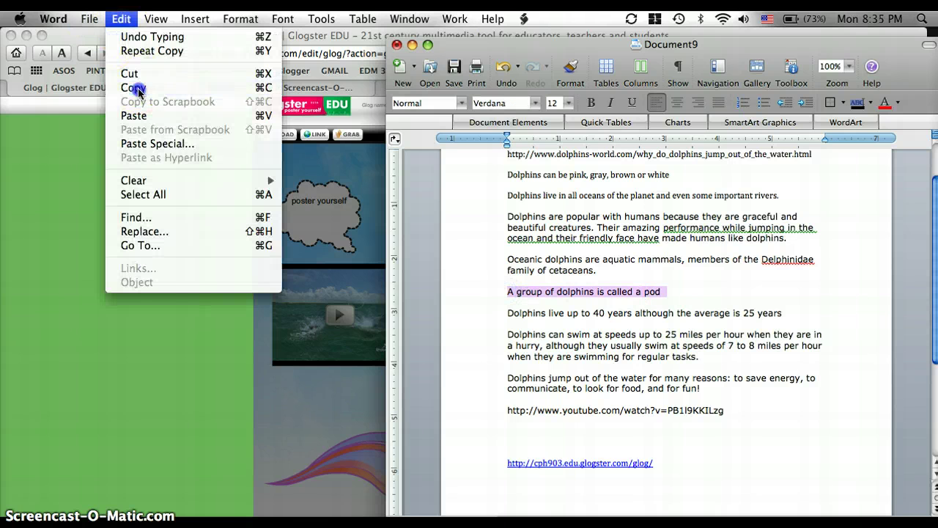
click(132, 87)
click(146, 291)
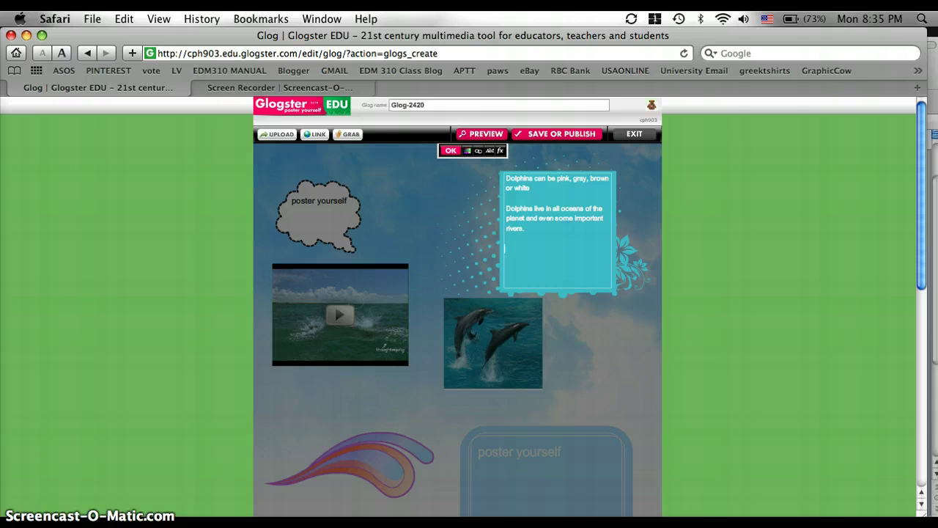
- Paste 'A group of dolphins is called a pod' into the turquoise text box and close editing
click(124, 19)
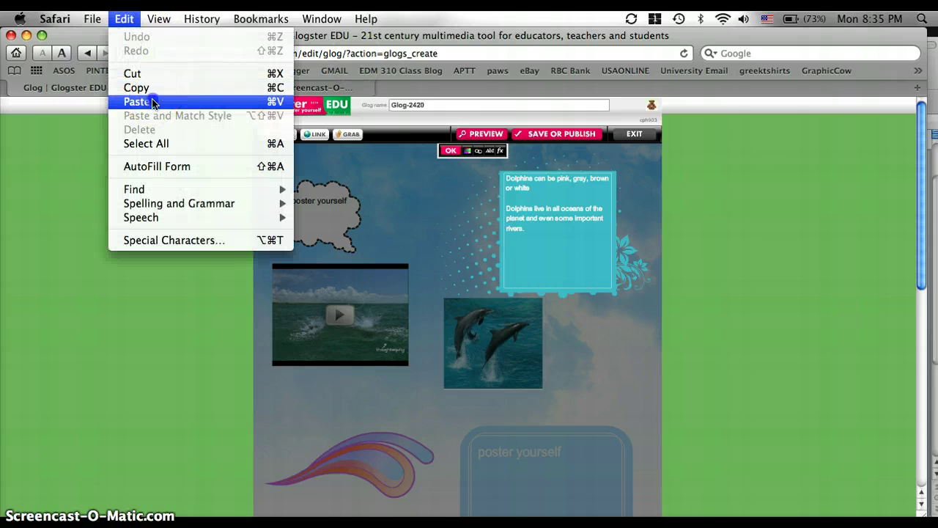
click(153, 104)
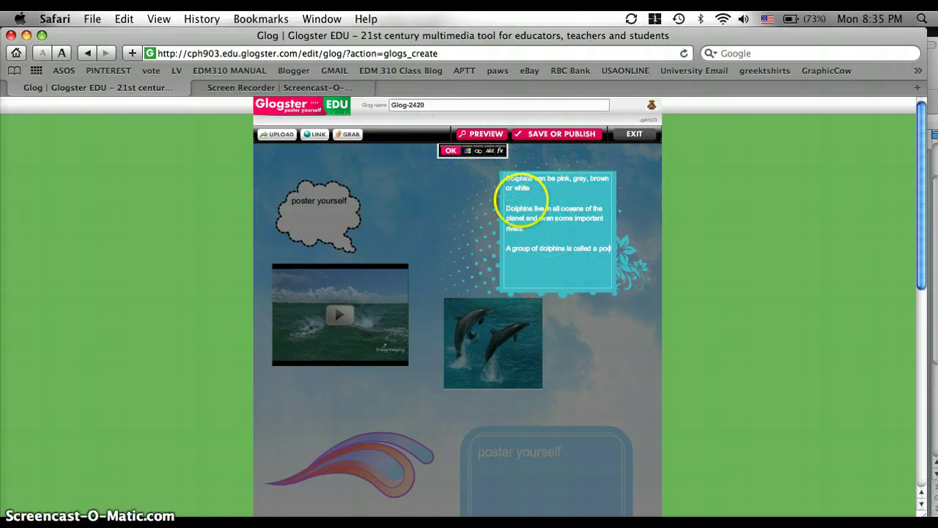
click(450, 150)
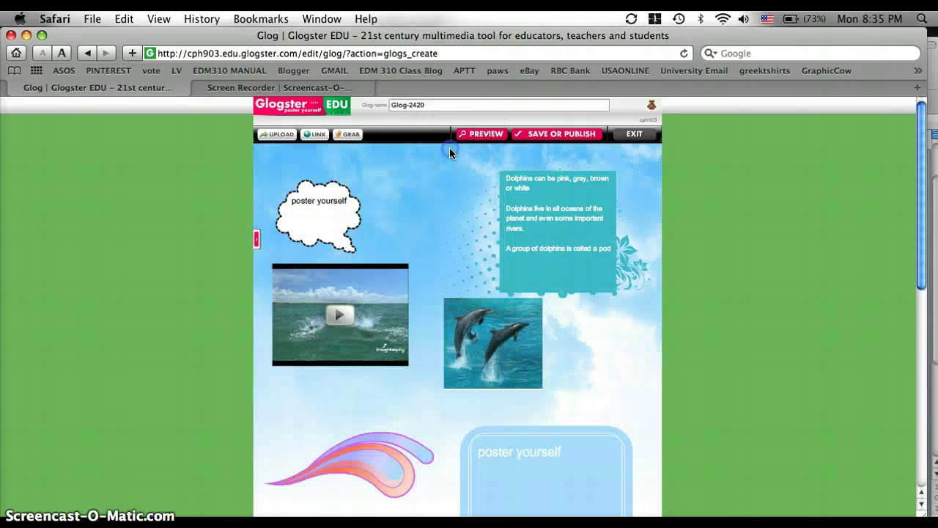
- Enlarge the 'poster yourself' cloud up and to the right, then open its text for editing
click(318, 204)
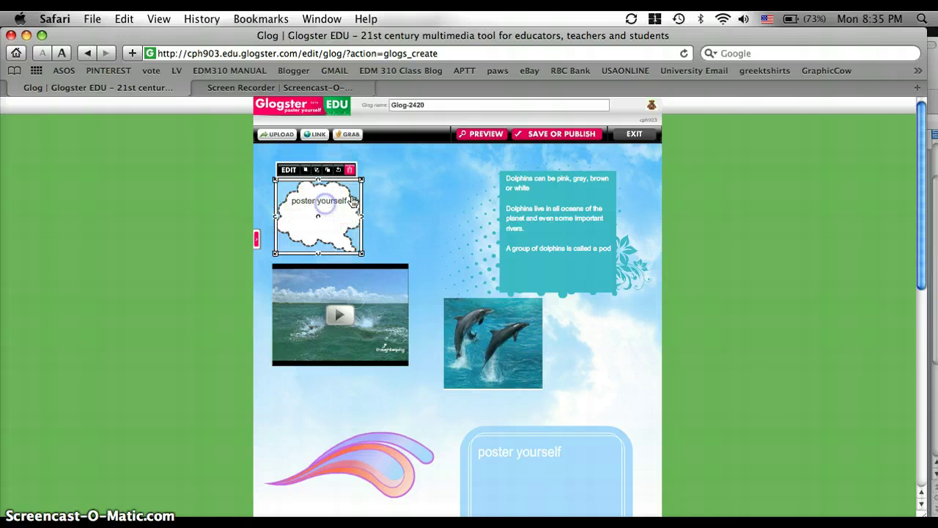
click(364, 181)
drag(362, 184, 393, 153)
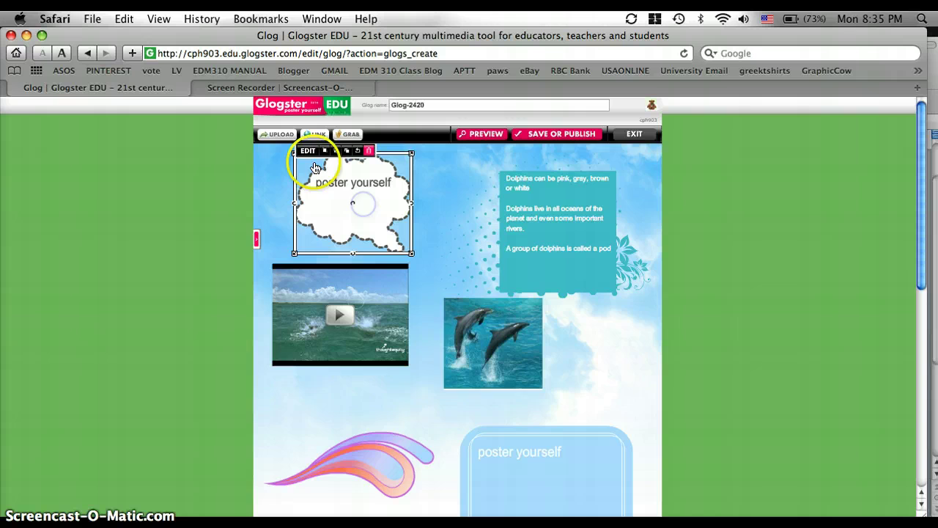
click(289, 150)
click(391, 181)
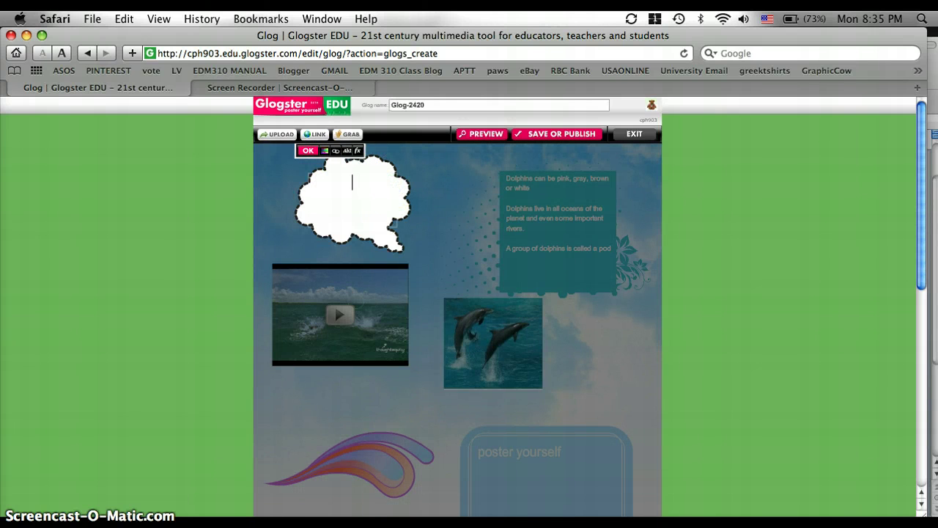
- Copy the Word line 'Dolphins live up to 40 years although the average is 25 years'
click(933, 89)
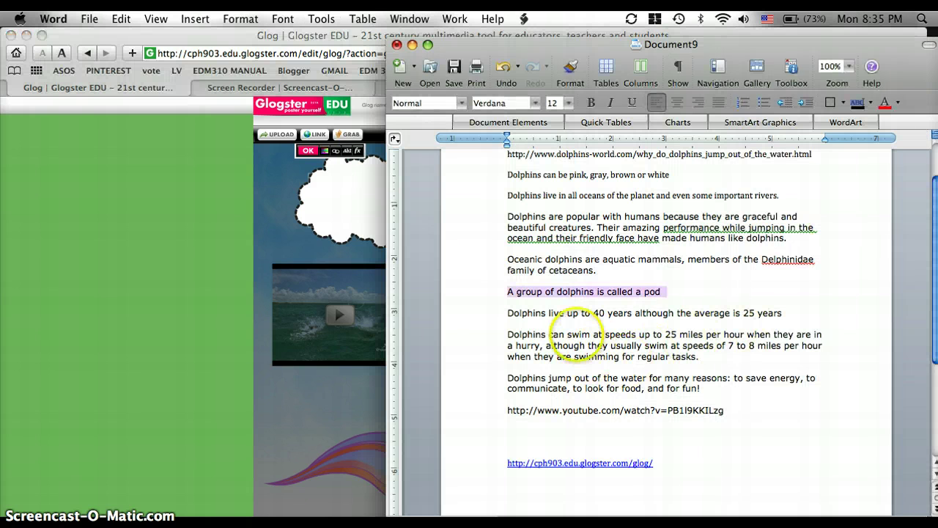
drag(783, 313, 571, 313)
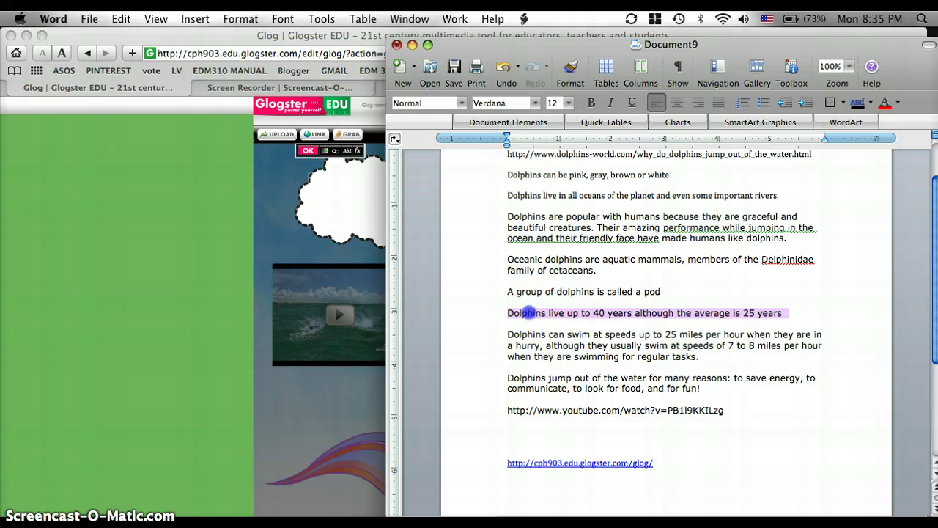
click(122, 19)
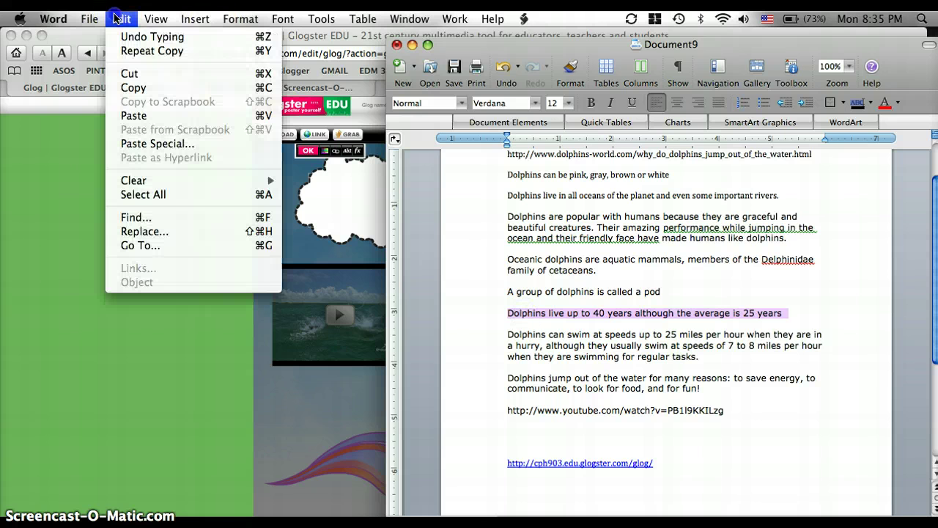
click(148, 88)
- Paste the lifespan fact into the empty cloud and select the pasted text
click(157, 268)
click(345, 200)
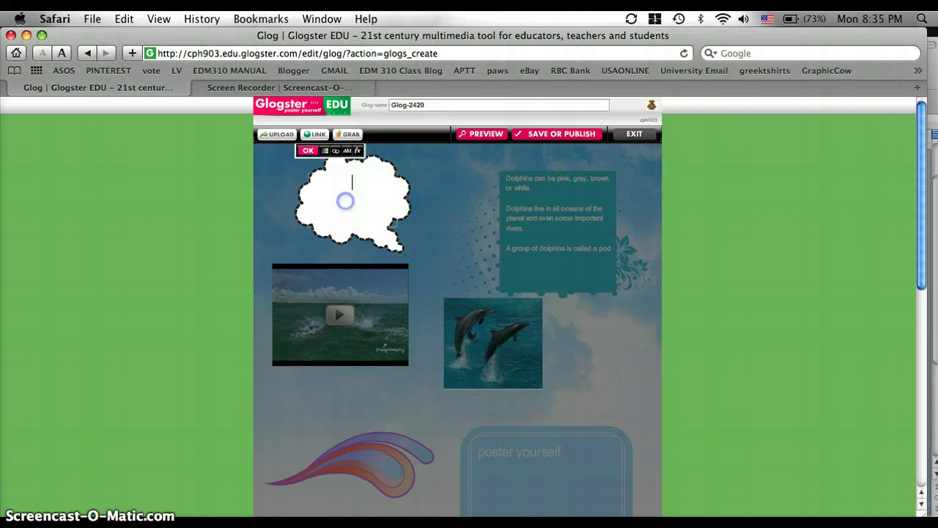
click(124, 19)
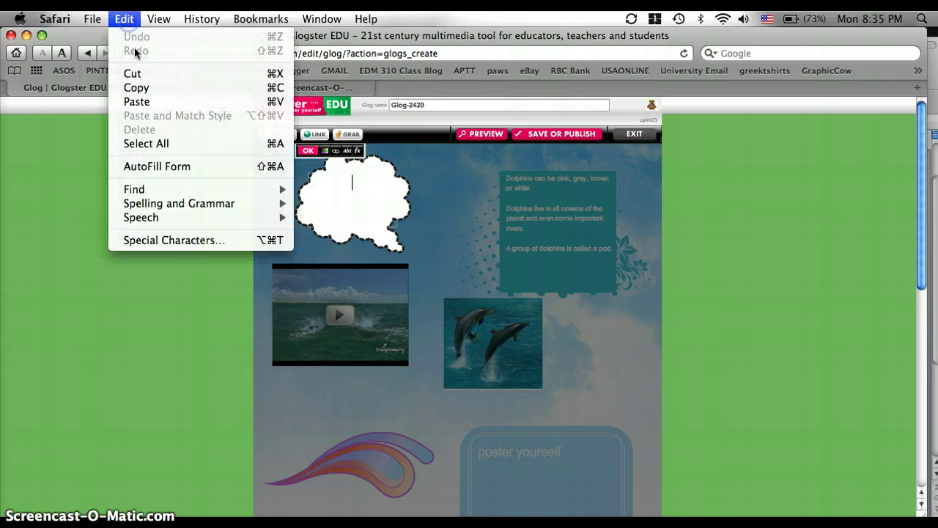
click(143, 101)
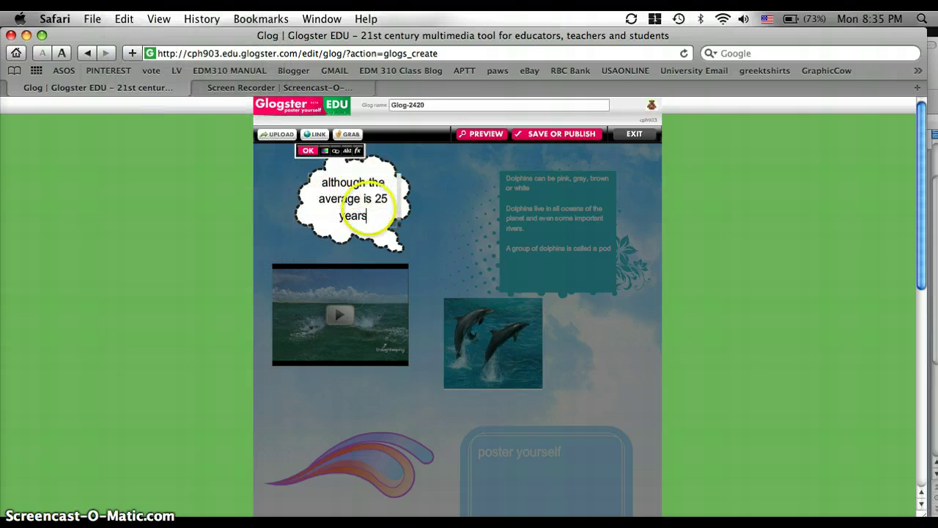
drag(339, 184, 308, 161)
- Set the cloud's lifespan text to Arial size 14 and close text editing
click(347, 151)
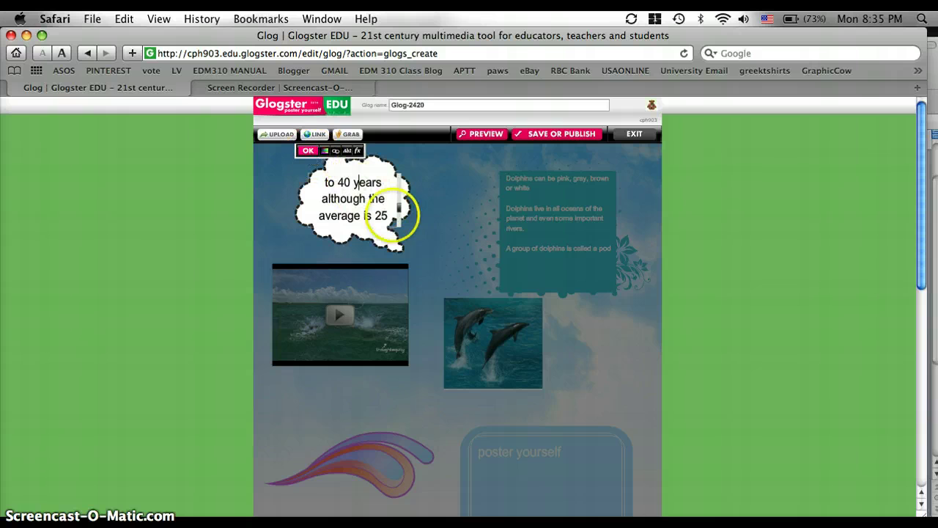
click(349, 151)
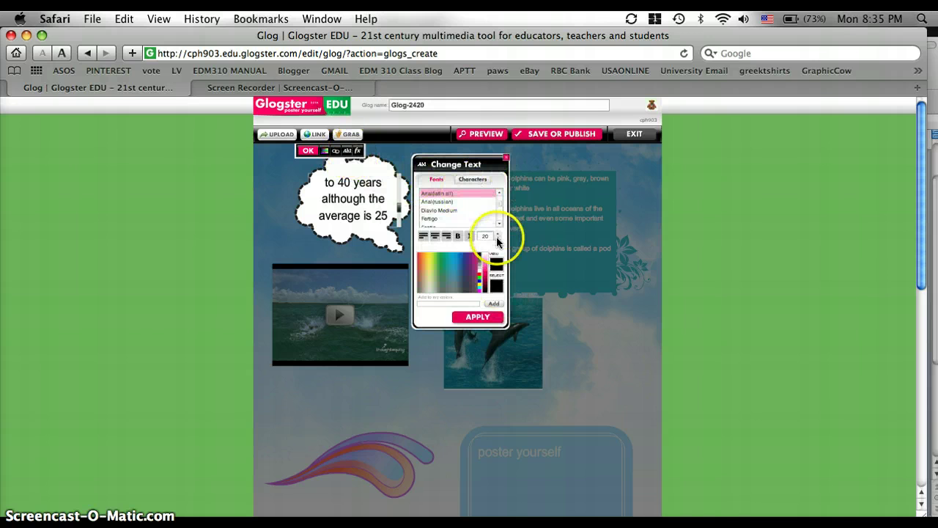
click(498, 241)
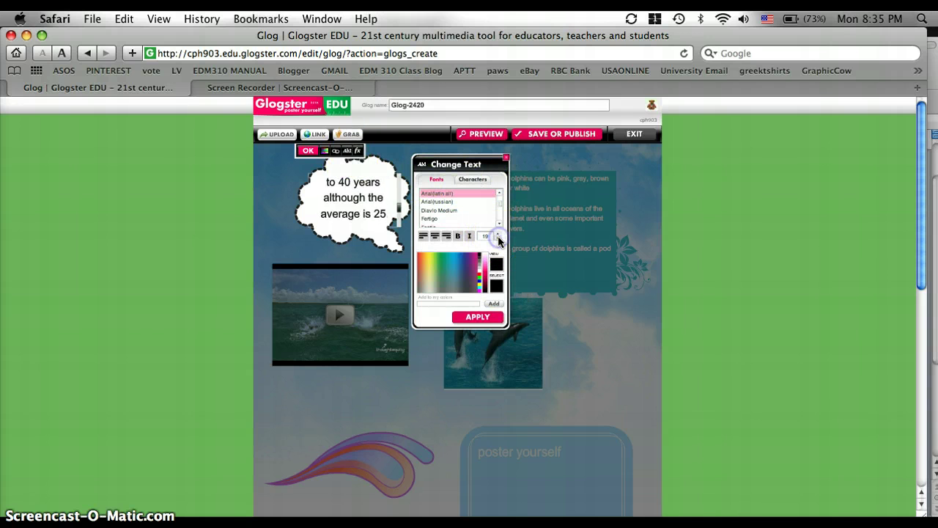
click(499, 241)
click(499, 241)
click(498, 241)
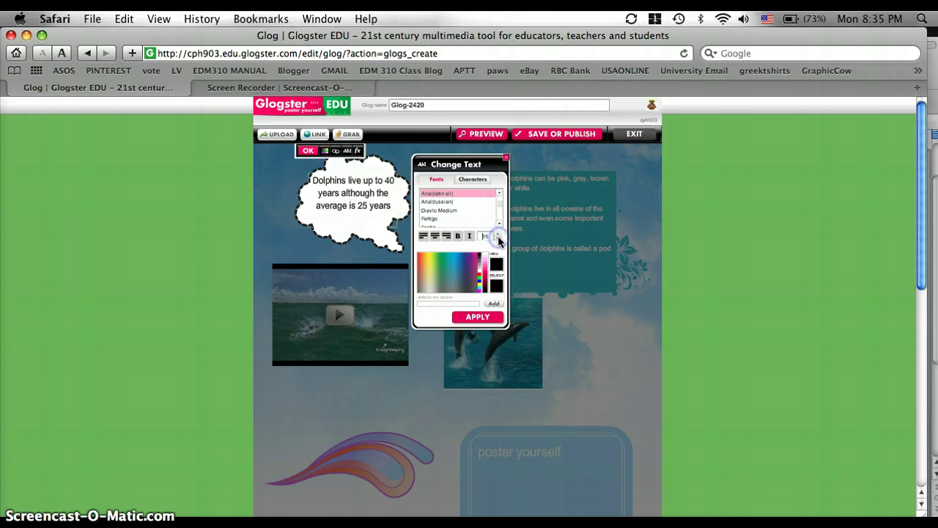
click(499, 241)
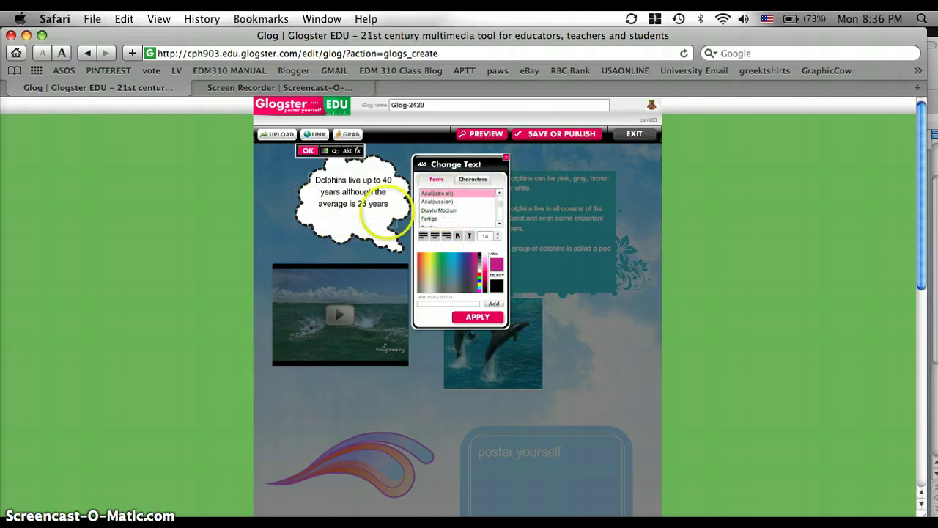
click(478, 317)
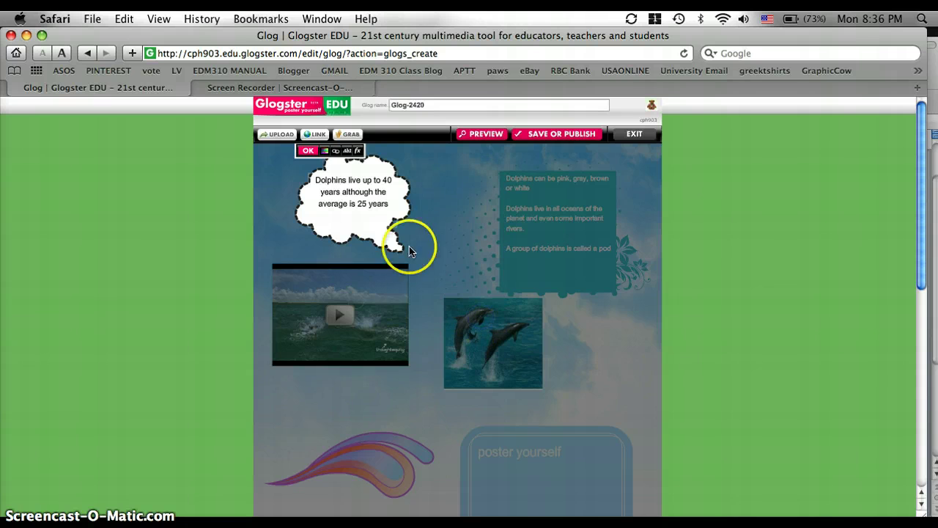
click(310, 156)
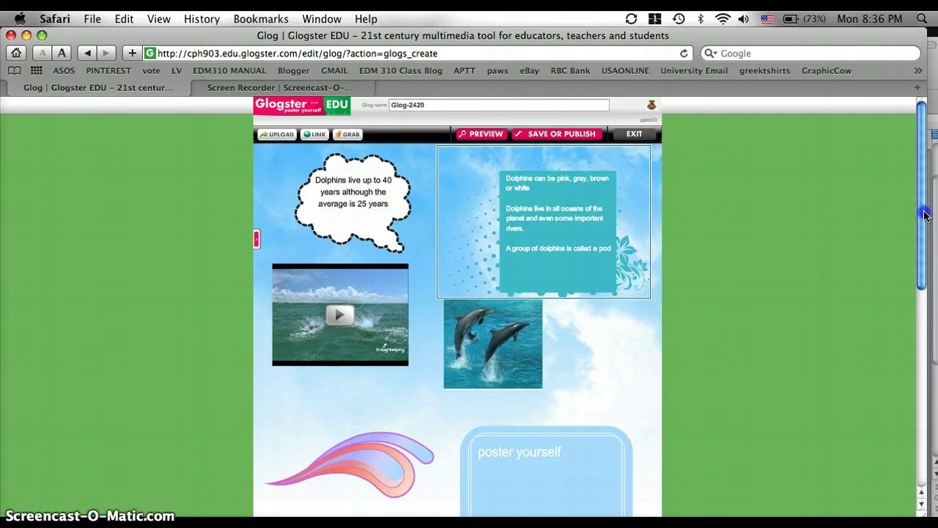
- Open the lower 'poster yourself' text box for editing
drag(925, 215, 925, 280)
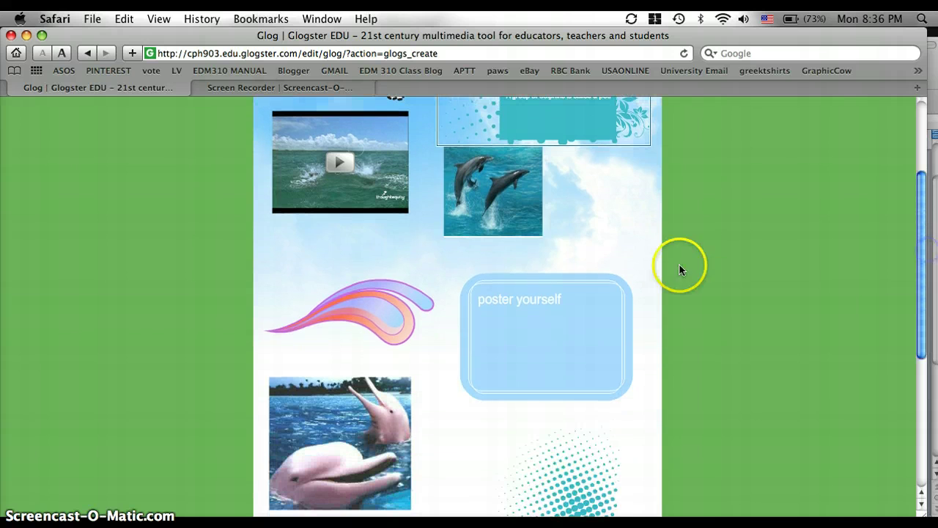
click(581, 323)
click(474, 264)
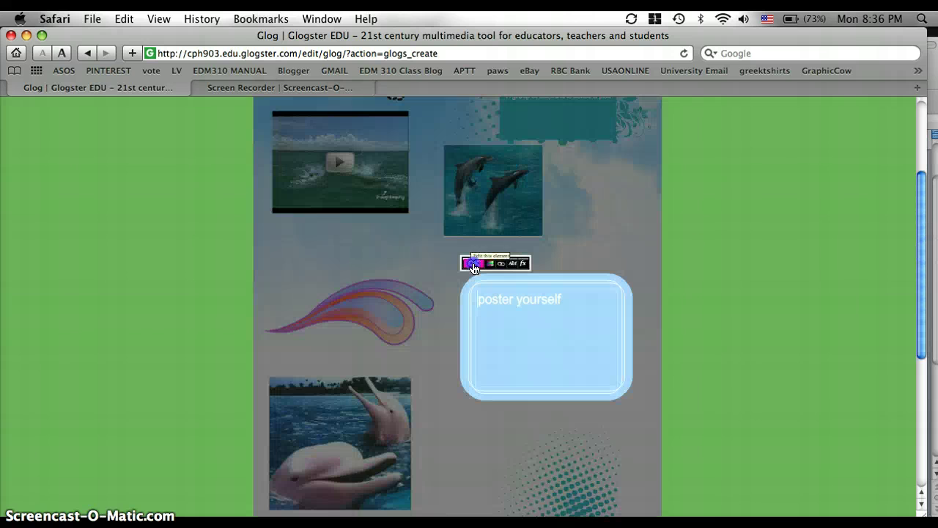
click(565, 308)
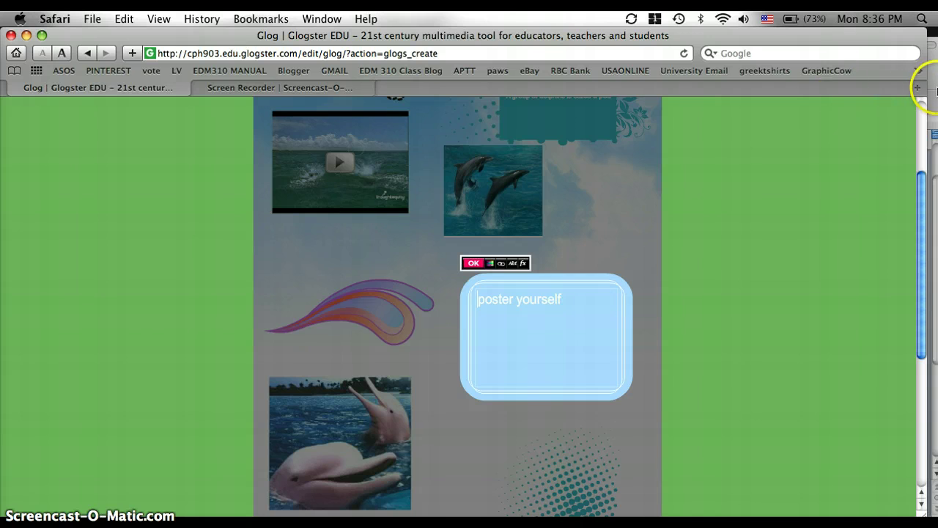
- Copy the two Word paragraphs on dolphins' popularity and oceanic dolphins as aquatic mammals
click(931, 90)
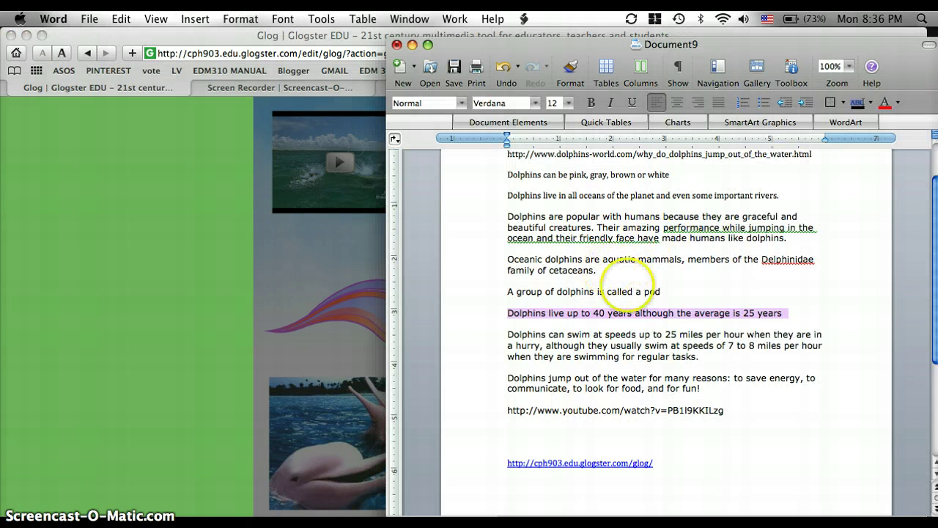
click(602, 272)
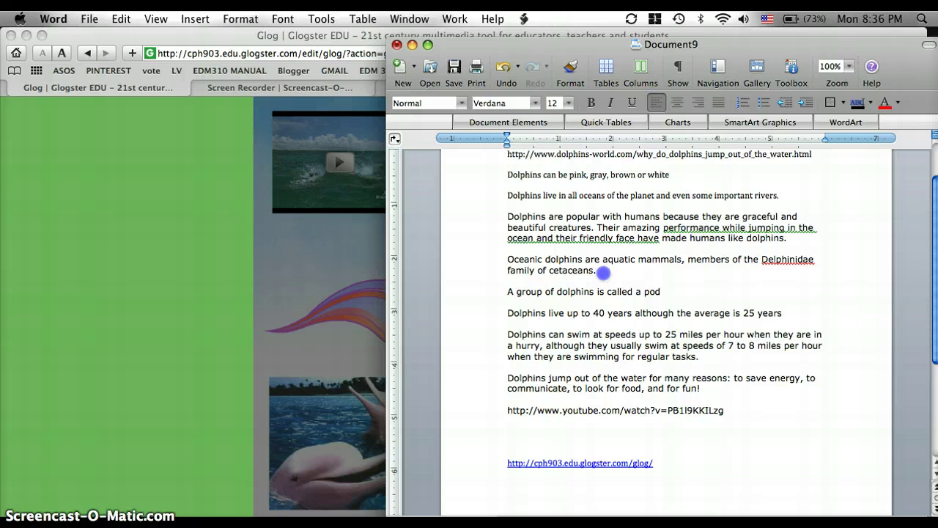
drag(505, 214, 628, 268)
click(121, 19)
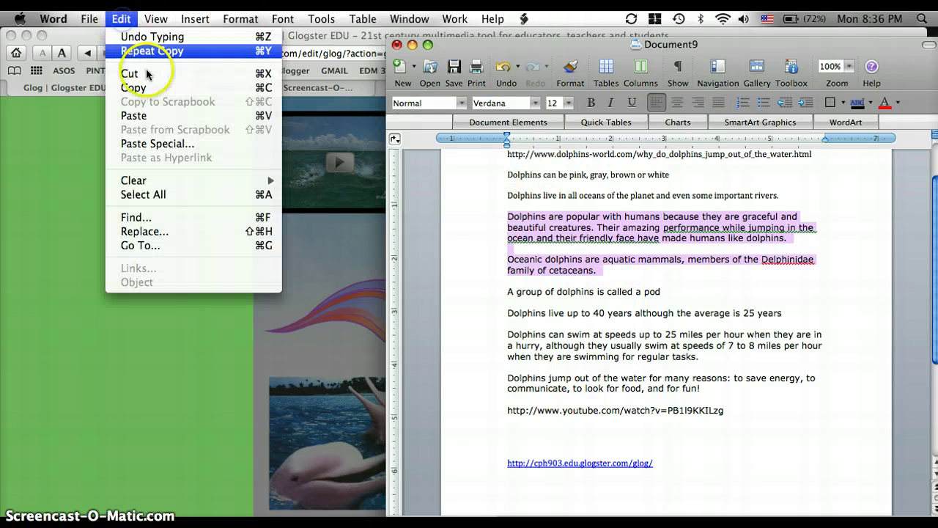
click(130, 87)
- Replace 'poster yourself' with the pasted paragraphs and select all the box text
click(188, 322)
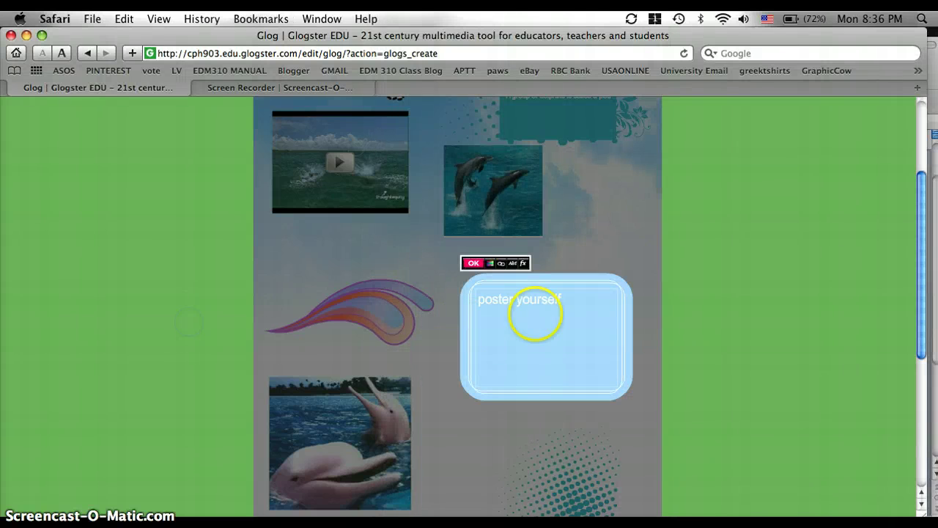
drag(563, 299, 472, 300)
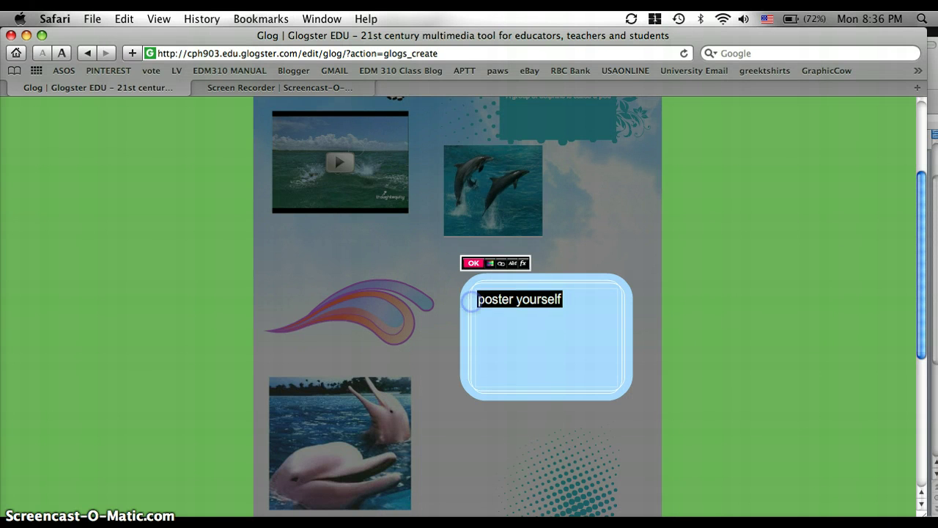
key(BackSpace)
click(131, 16)
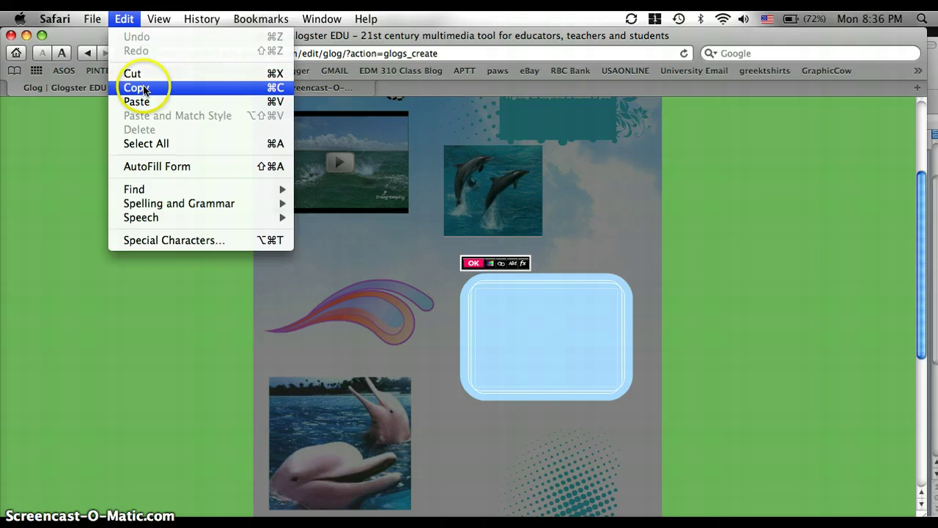
click(143, 96)
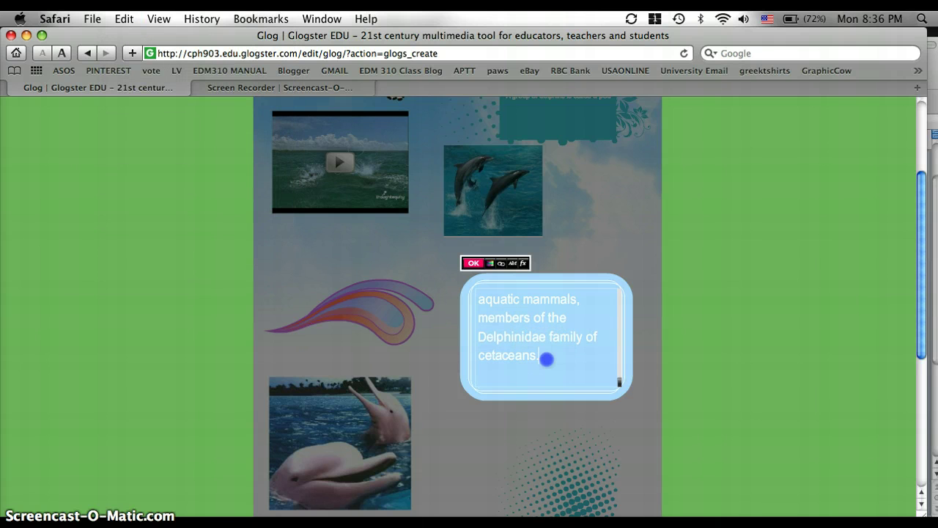
double_click(546, 359)
drag(544, 355, 487, 251)
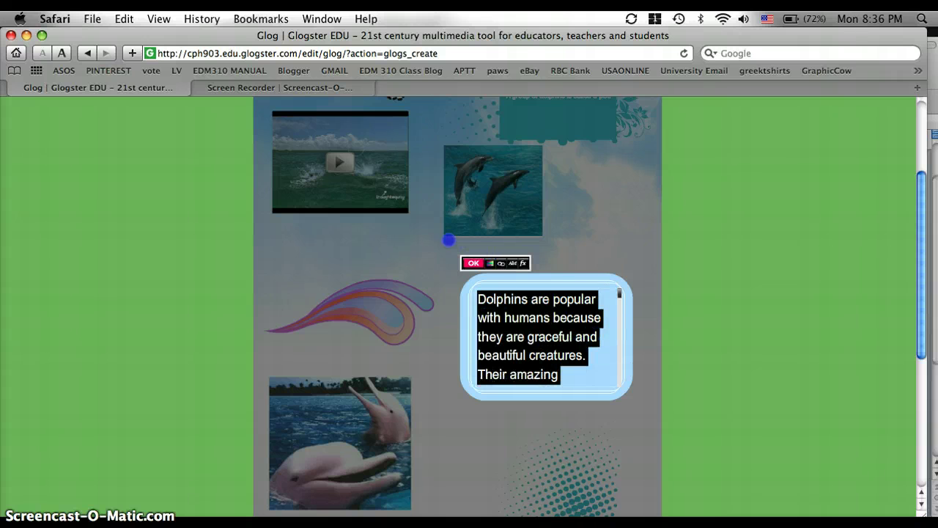
- Reduce the blue box's text to font size 8 and apply it
click(514, 263)
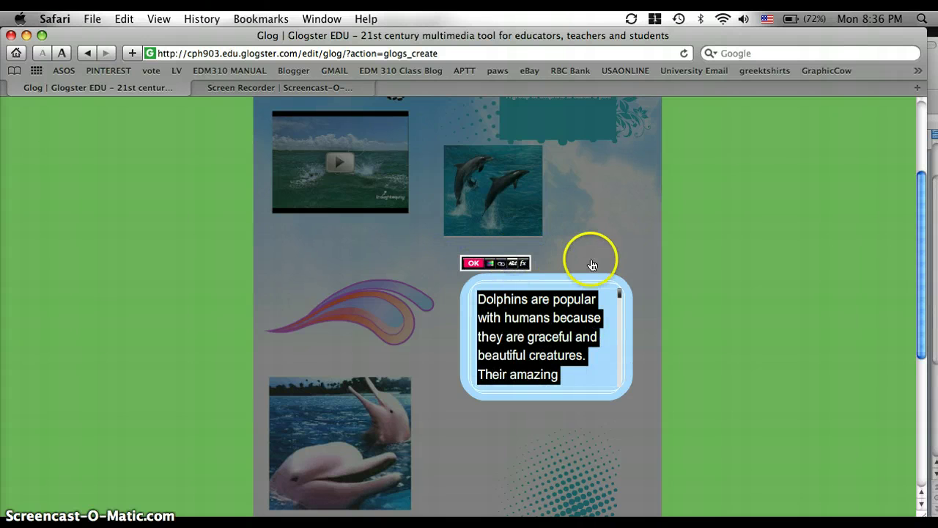
click(513, 263)
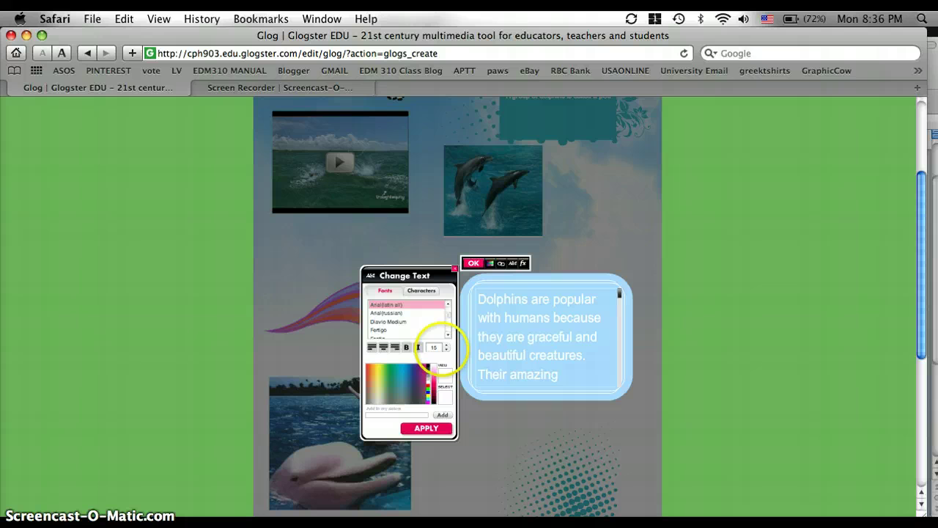
click(447, 352)
click(446, 353)
click(447, 353)
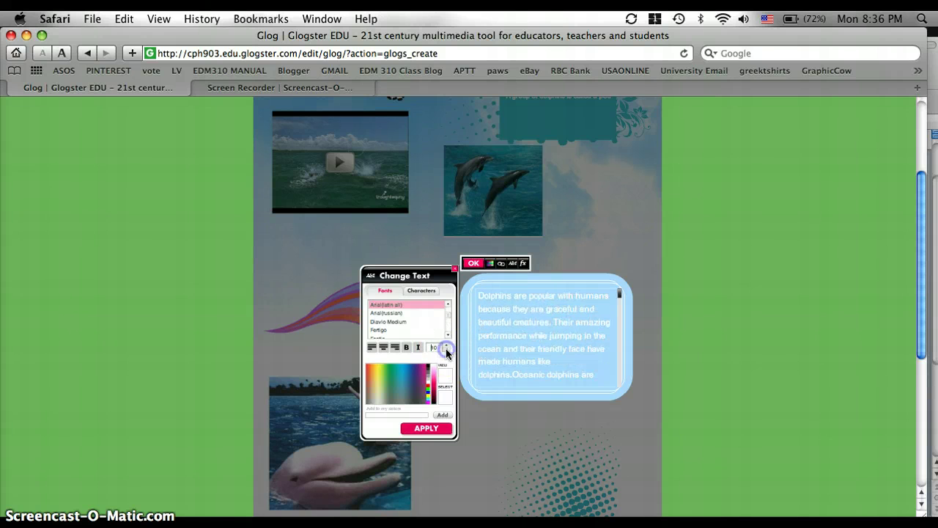
click(446, 353)
click(447, 352)
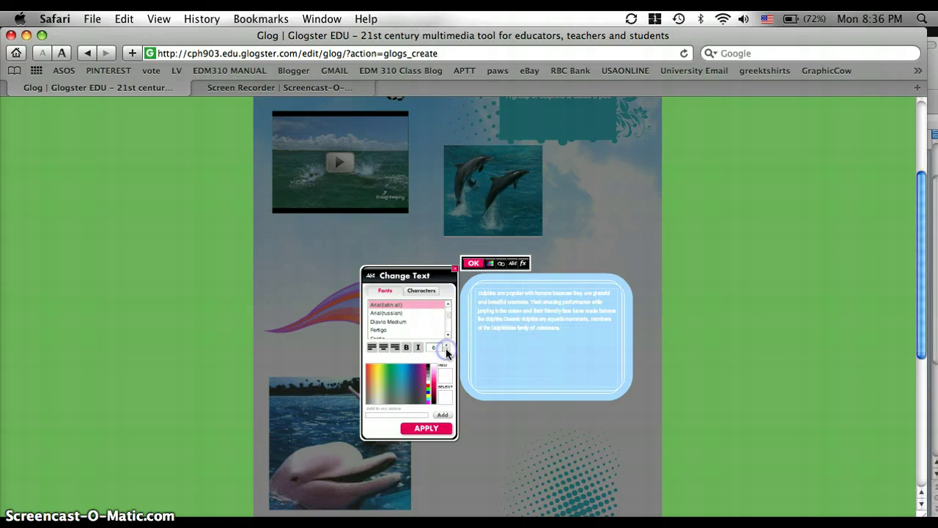
click(448, 351)
click(448, 348)
click(448, 348)
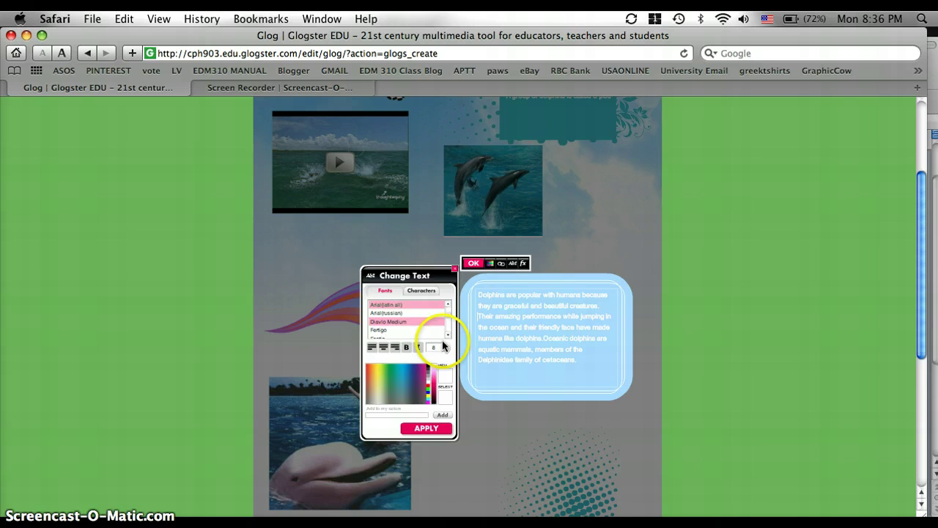
click(425, 428)
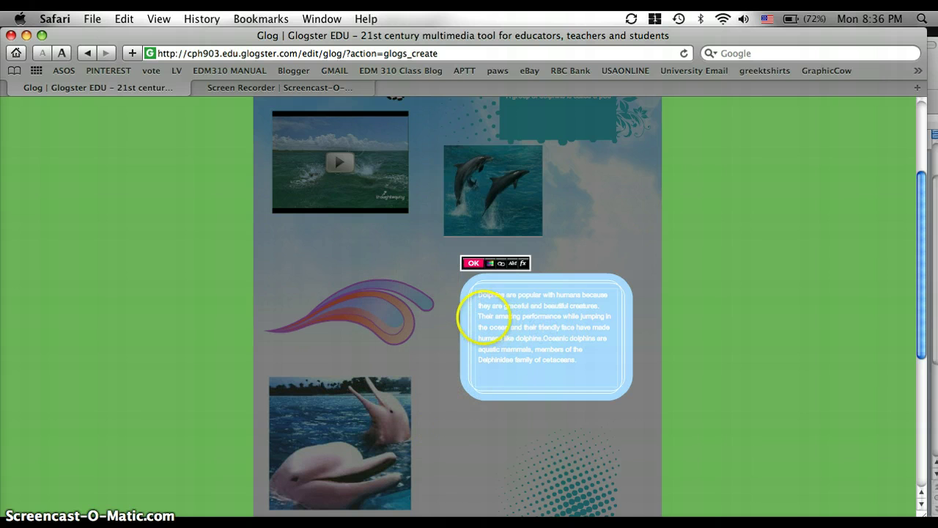
- Start a new paragraph before 'Their amazing performance' and finish editing the box
click(478, 314)
key(Return)
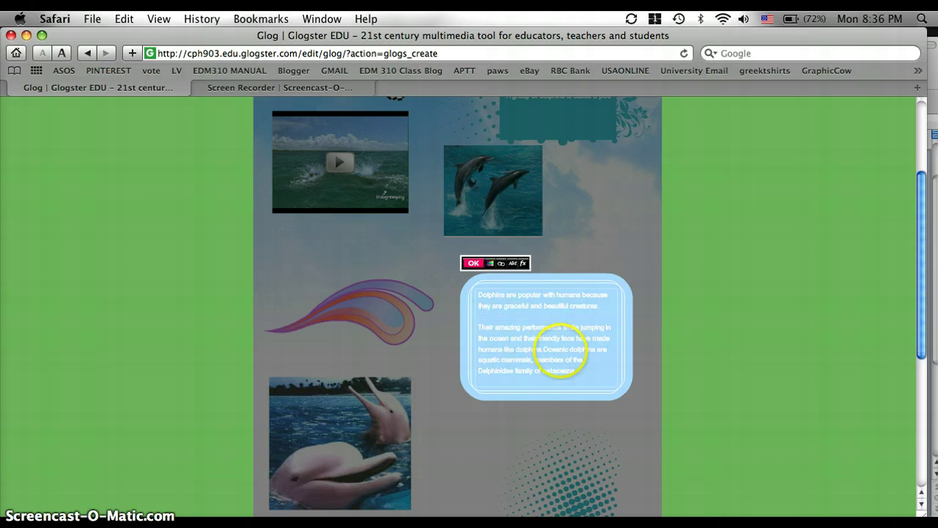
click(473, 265)
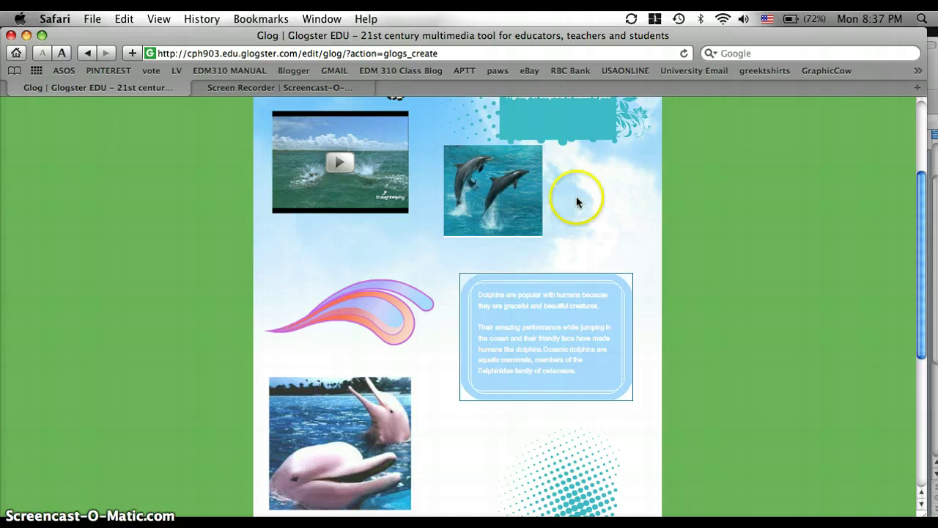
- Move the leaping-dolphins photo down and right, and nudge the video slightly down and right
drag(508, 207, 562, 229)
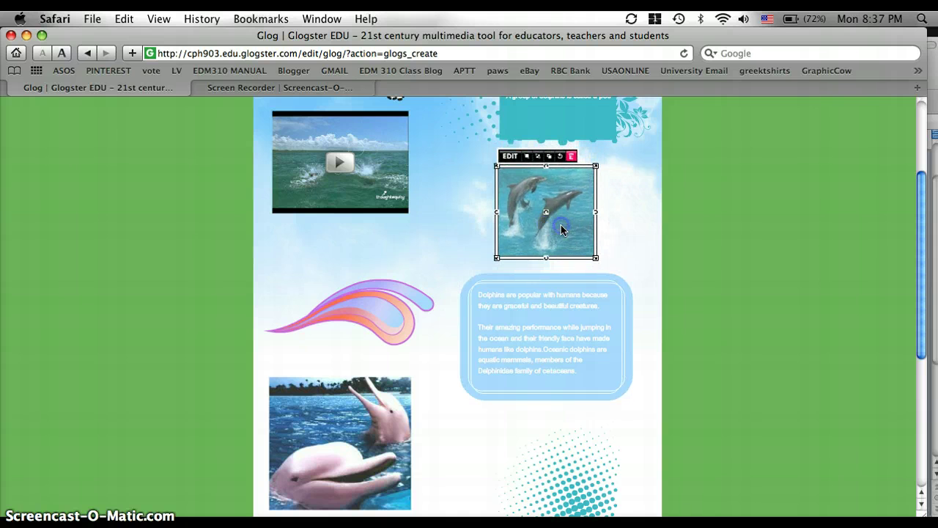
drag(382, 196, 387, 209)
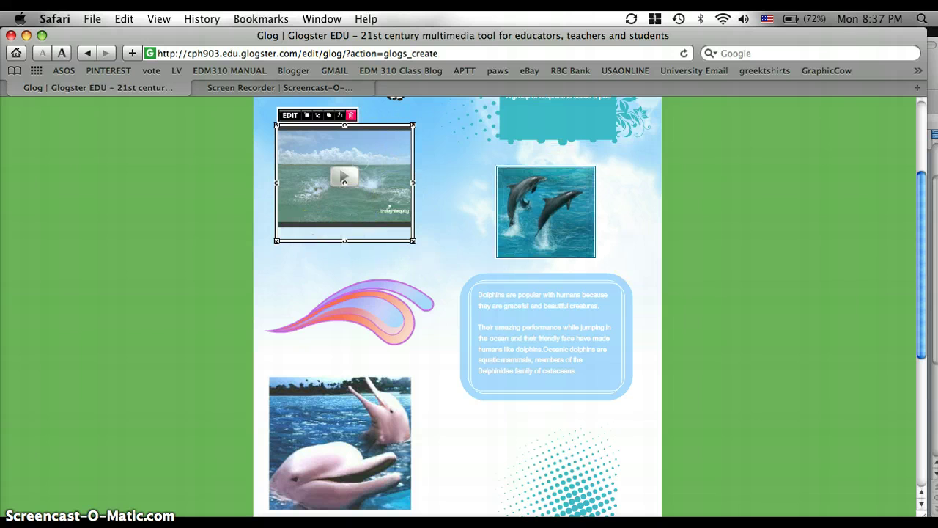
scroll(925, 220, down, 2)
scroll(900, 184, up, 5)
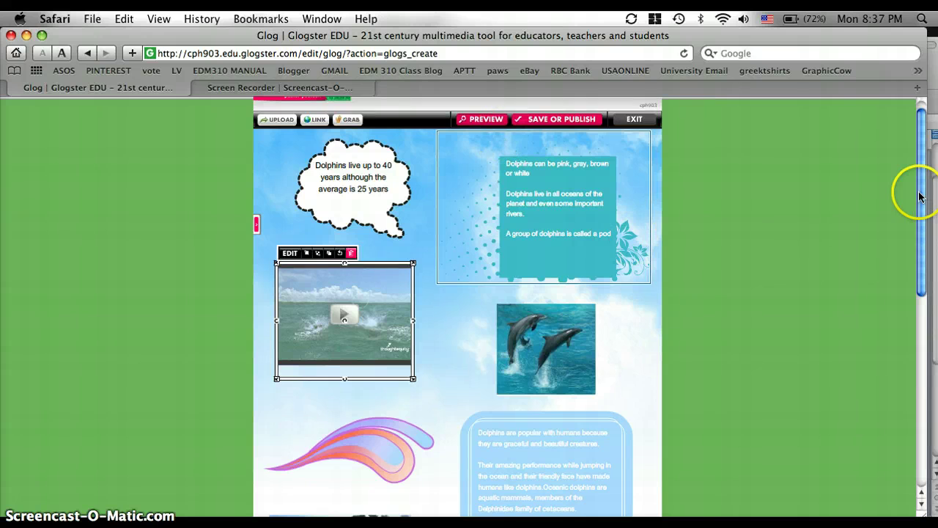
drag(922, 194, 885, 189)
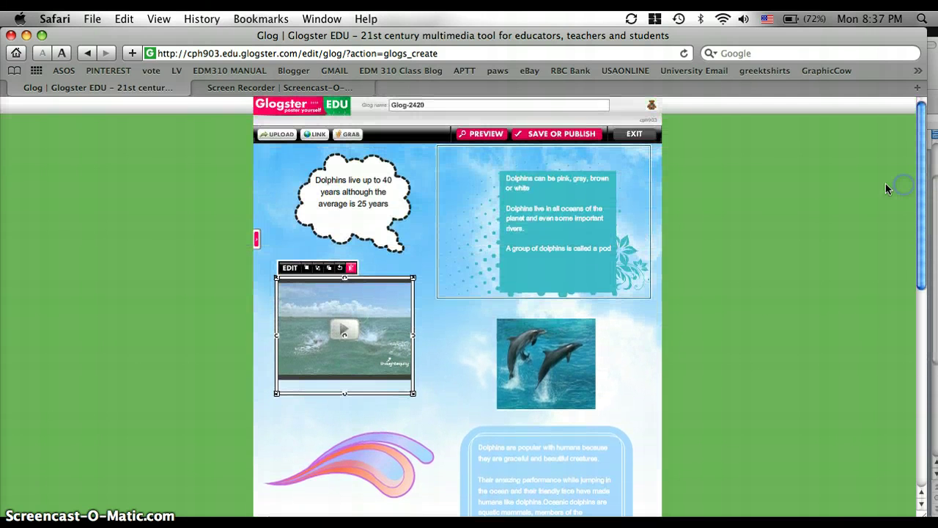
click(487, 136)
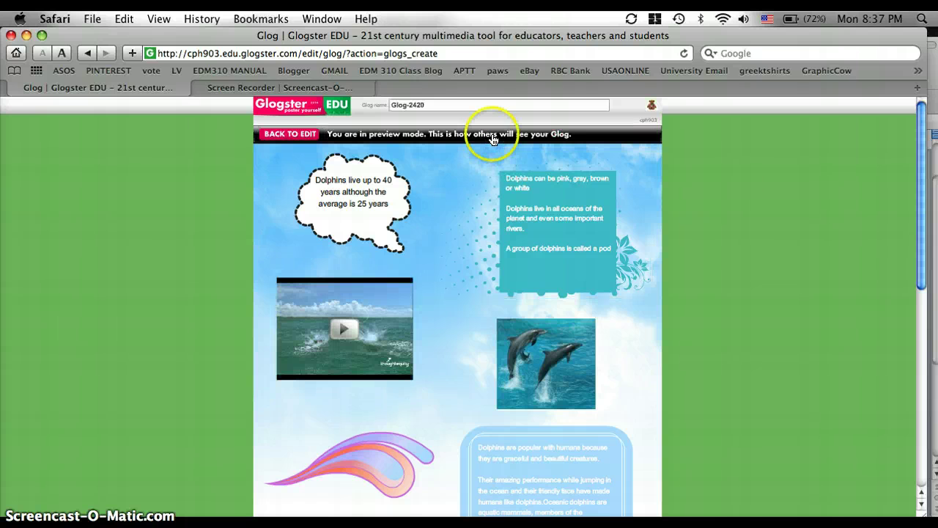
scroll(923, 213, down, 5)
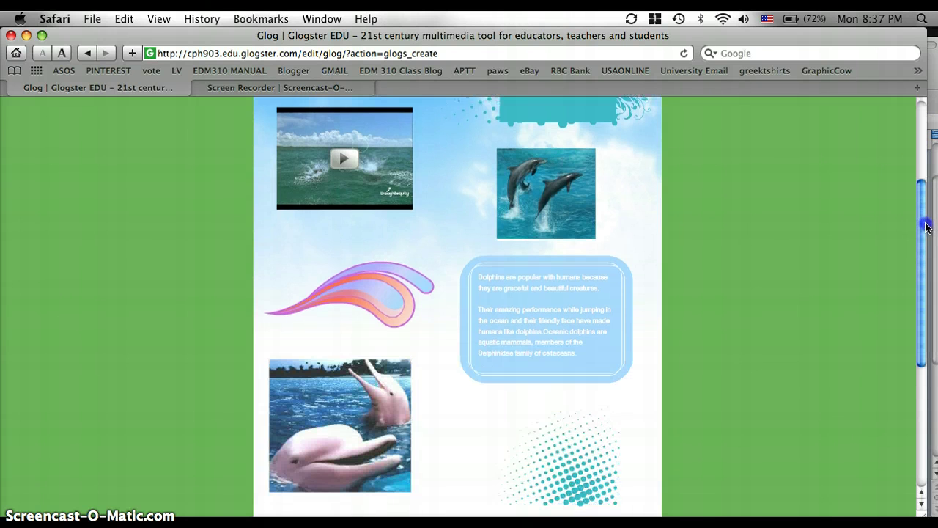
scroll(924, 215, up, 5)
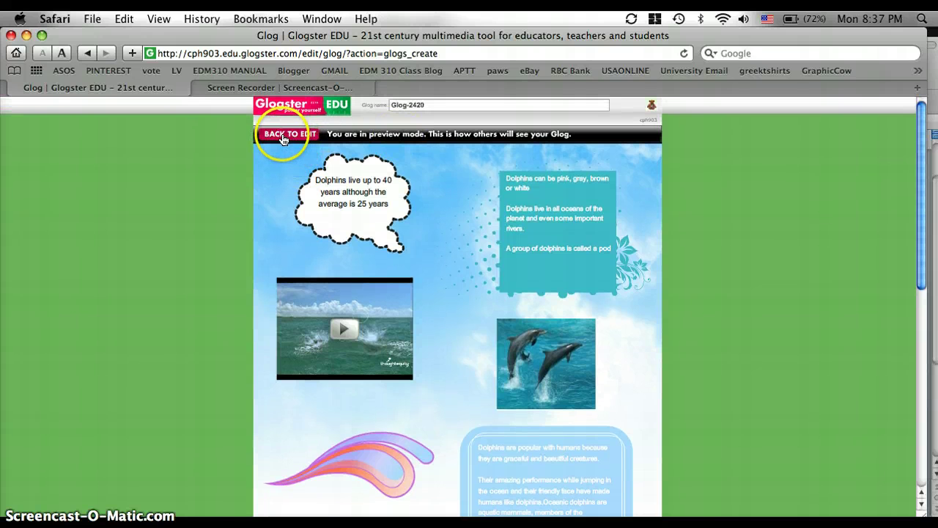
click(284, 135)
click(549, 140)
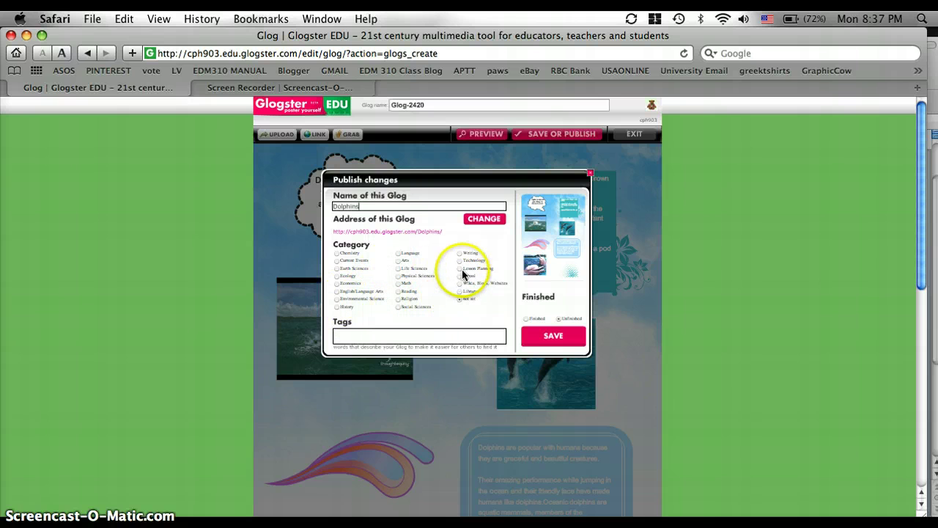
- Choose the Environmental Science category and Finished status, then save and publish 'Dolphins'
click(337, 299)
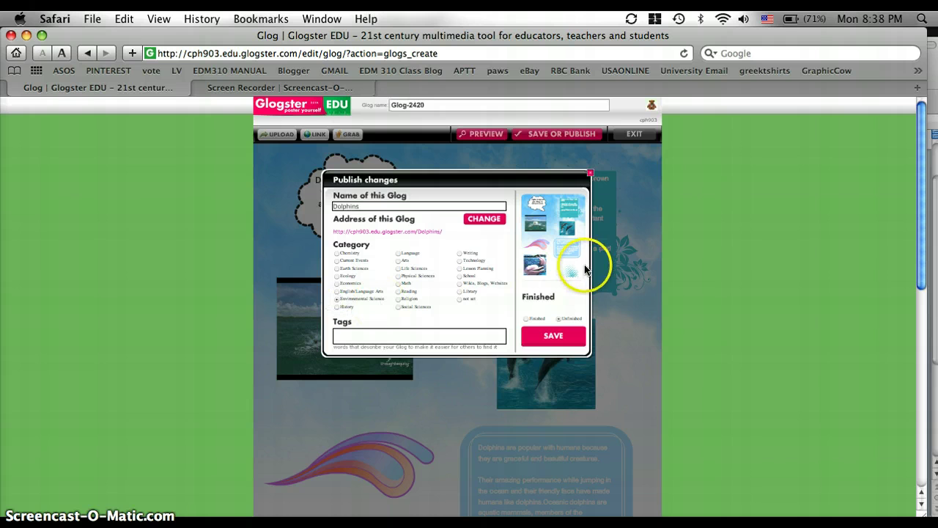
click(527, 320)
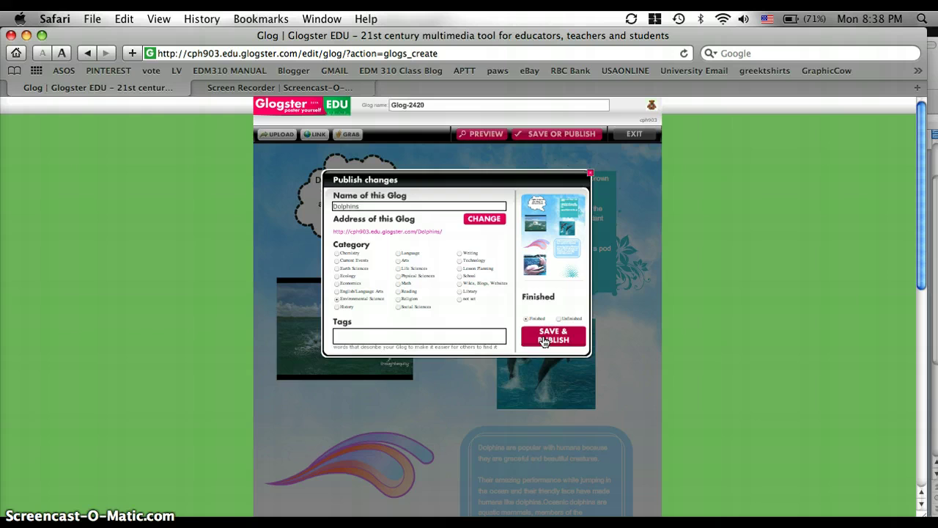
click(545, 342)
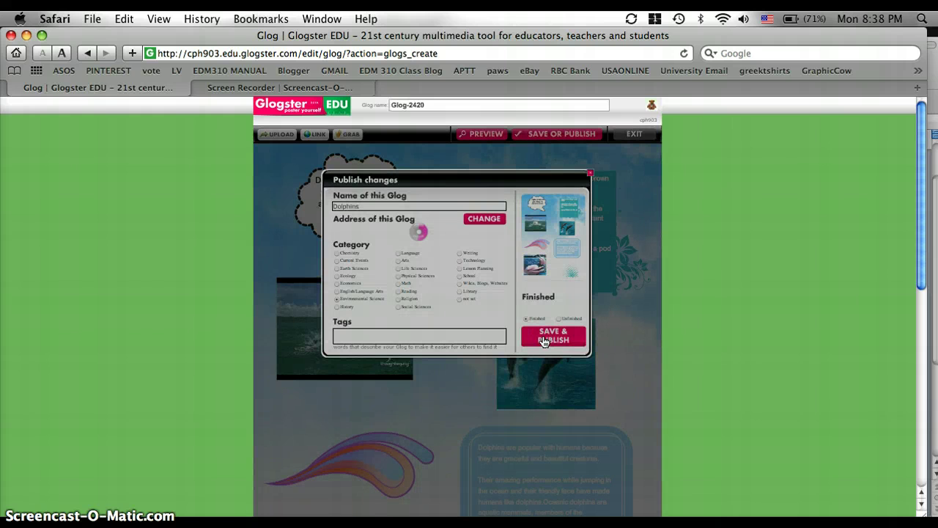